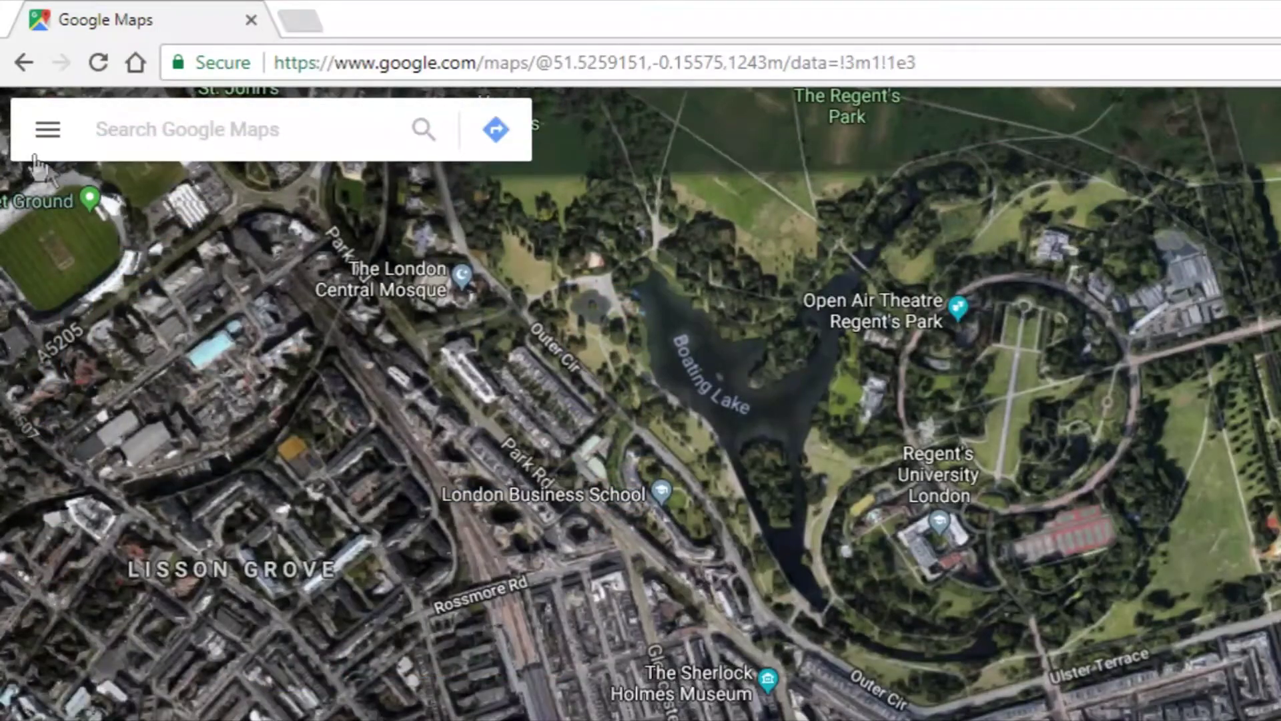
- Show the Your places saved lists: Favorites, Want to go, Starred places and a followed list
{"action": "left_click", "coordinate": [40, 134]}
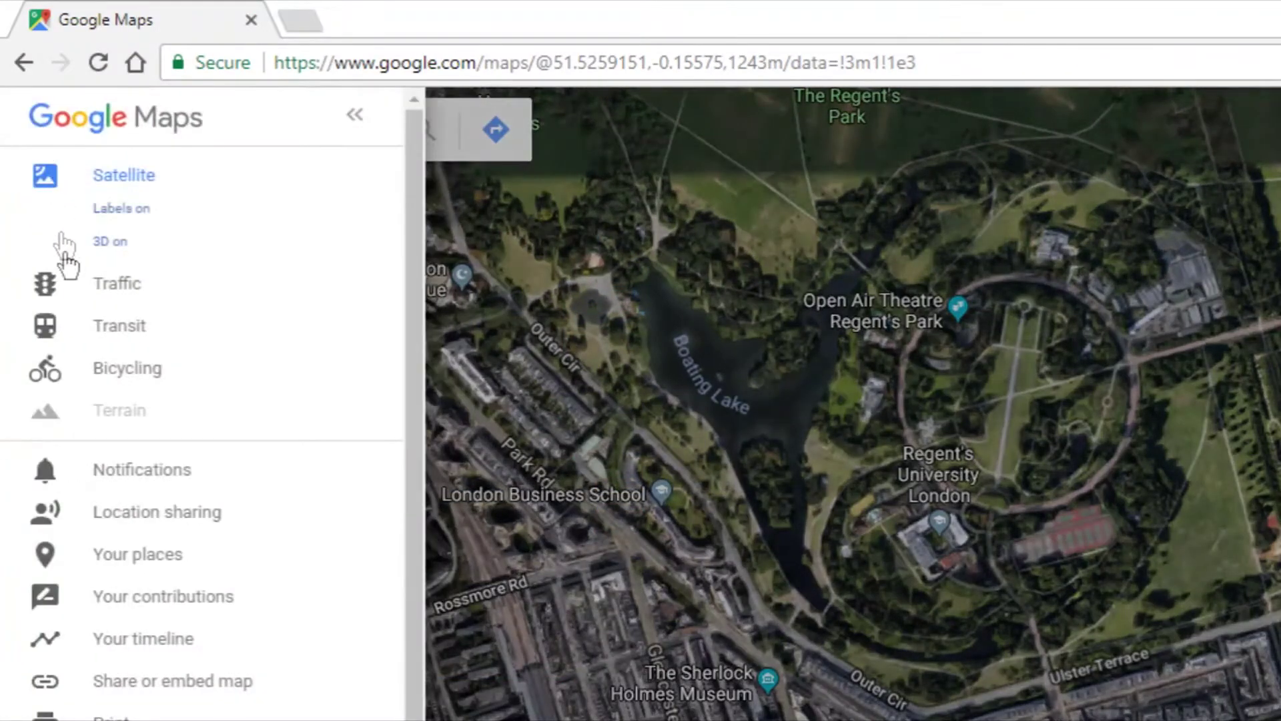
{"action": "left_click", "coordinate": [115, 556]}
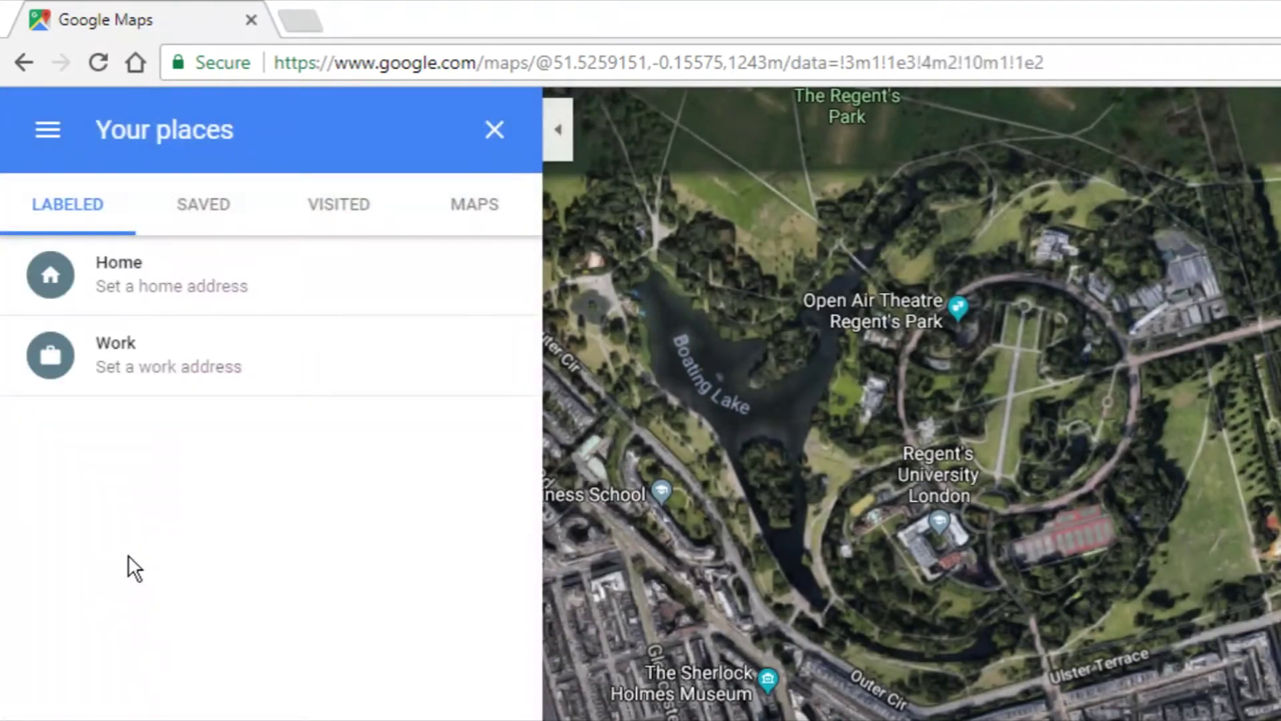
{"action": "left_click", "coordinate": [215, 214]}
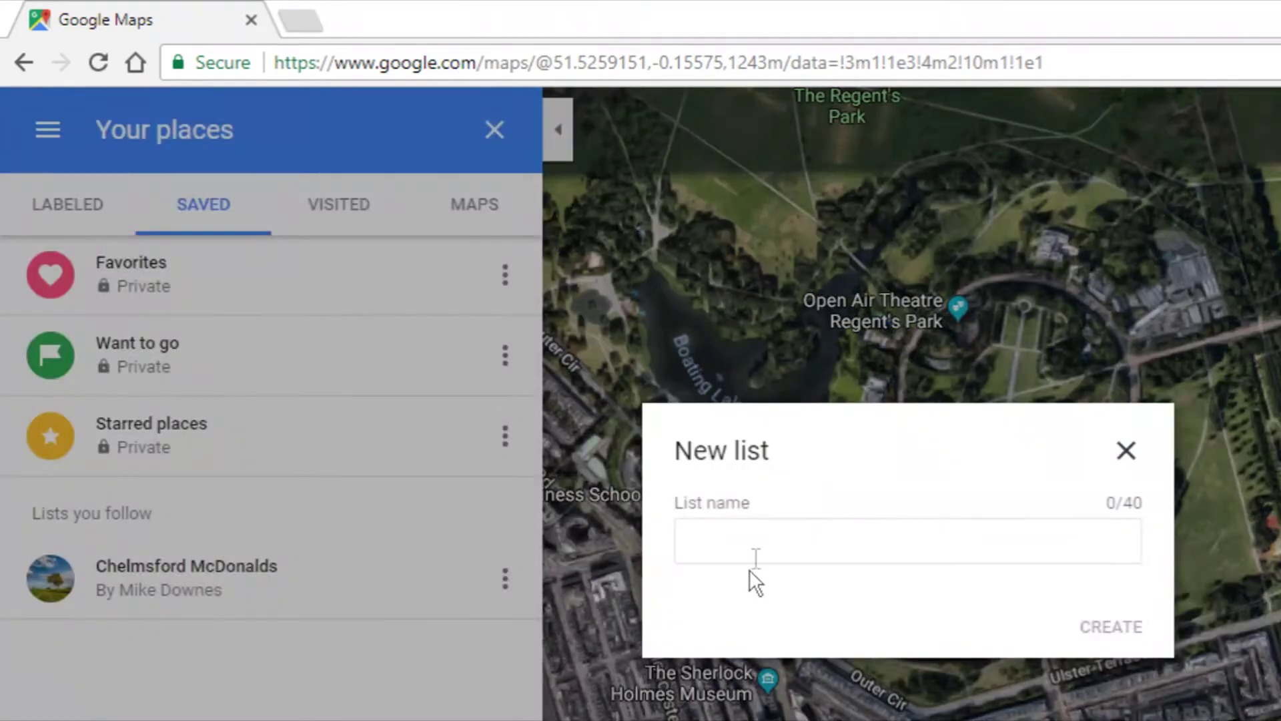
- Create a new list named 'Band Stand' with capital B and S
{"action": "left_click", "coordinate": [757, 546]}
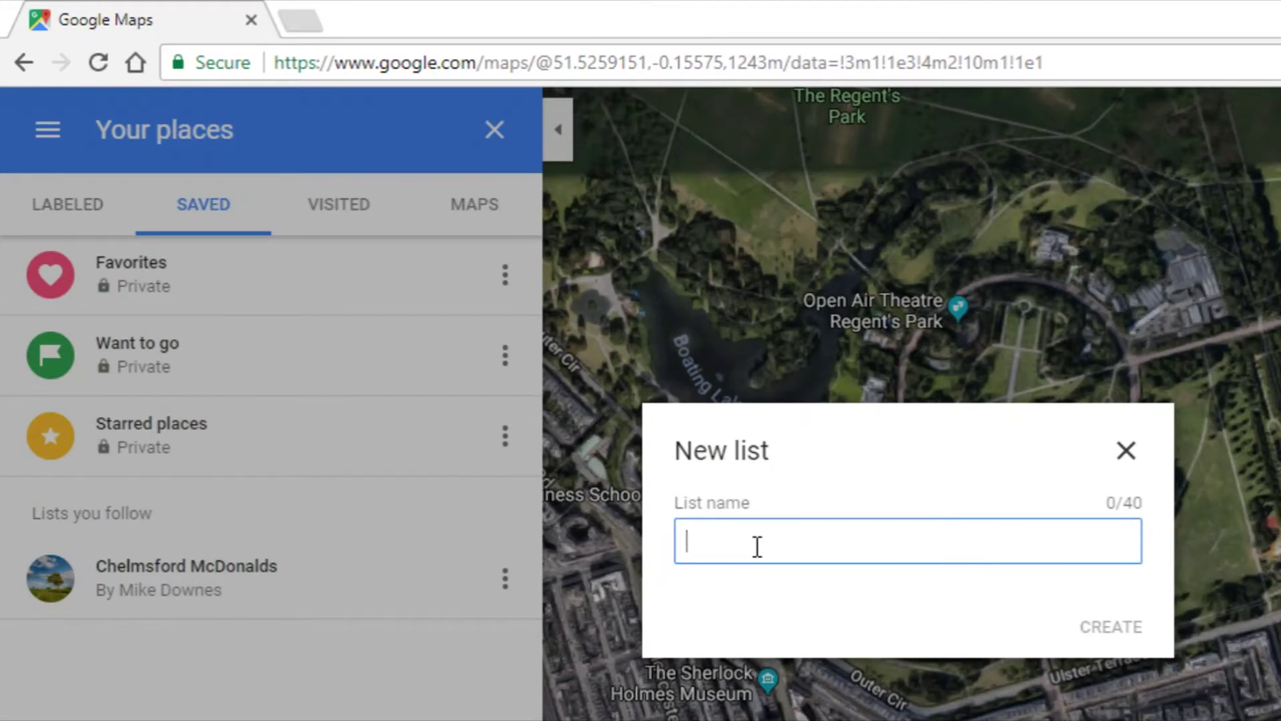
{"action": "type", "text": "band stand"}
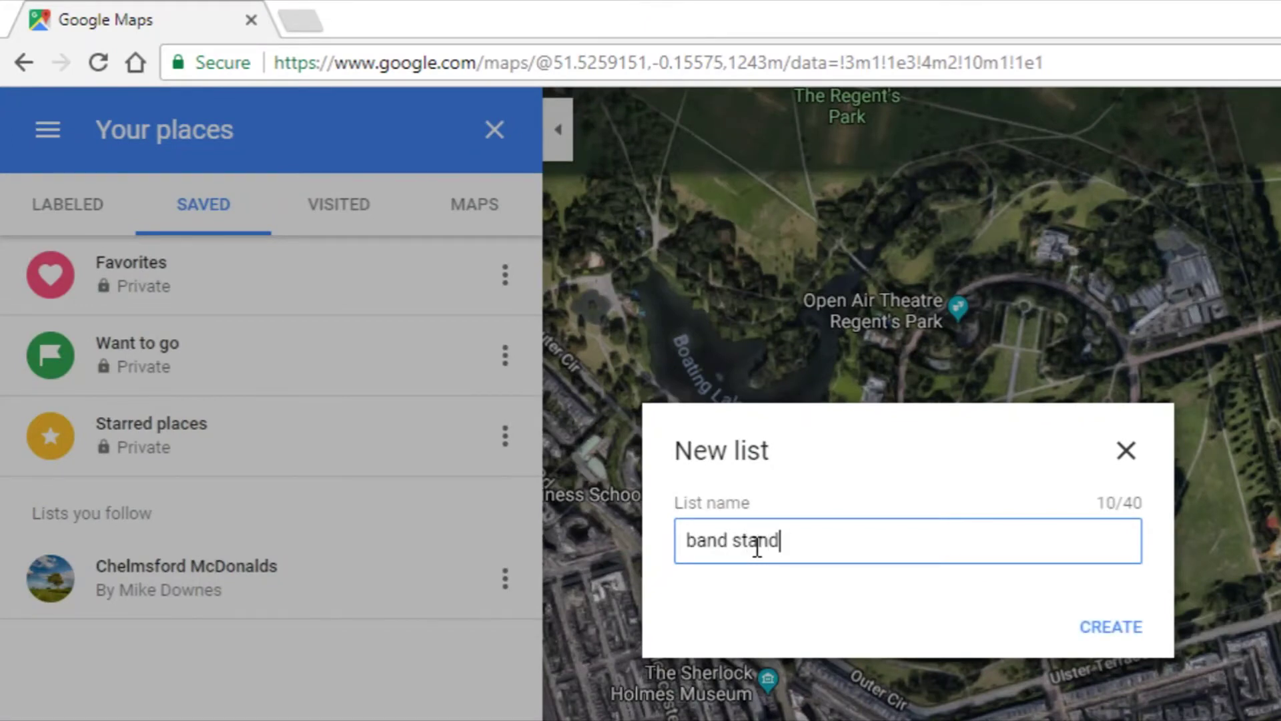
{"action": "key", "text": "Left"}
{"action": "key", "text": "Left"}
{"action": "key", "text": "Left"}
{"action": "key", "text": "Left"}
{"action": "key", "text": "BackSpace"}
{"action": "type", "text": "S"}
{"action": "key", "text": "Left"}
{"action": "key", "text": "Left"}
{"action": "key", "text": "Left"}
{"action": "key", "text": "Left"}
{"action": "key", "text": "Left"}
{"action": "key", "text": "BackSpace"}
{"action": "type", "text": "B"}
{"action": "left_click", "coordinate": [1115, 628]}
- Give the list the description 'have fun with music'
{"action": "left_click", "coordinate": [222, 355]}
{"action": "type", "text": "have fun with music"}
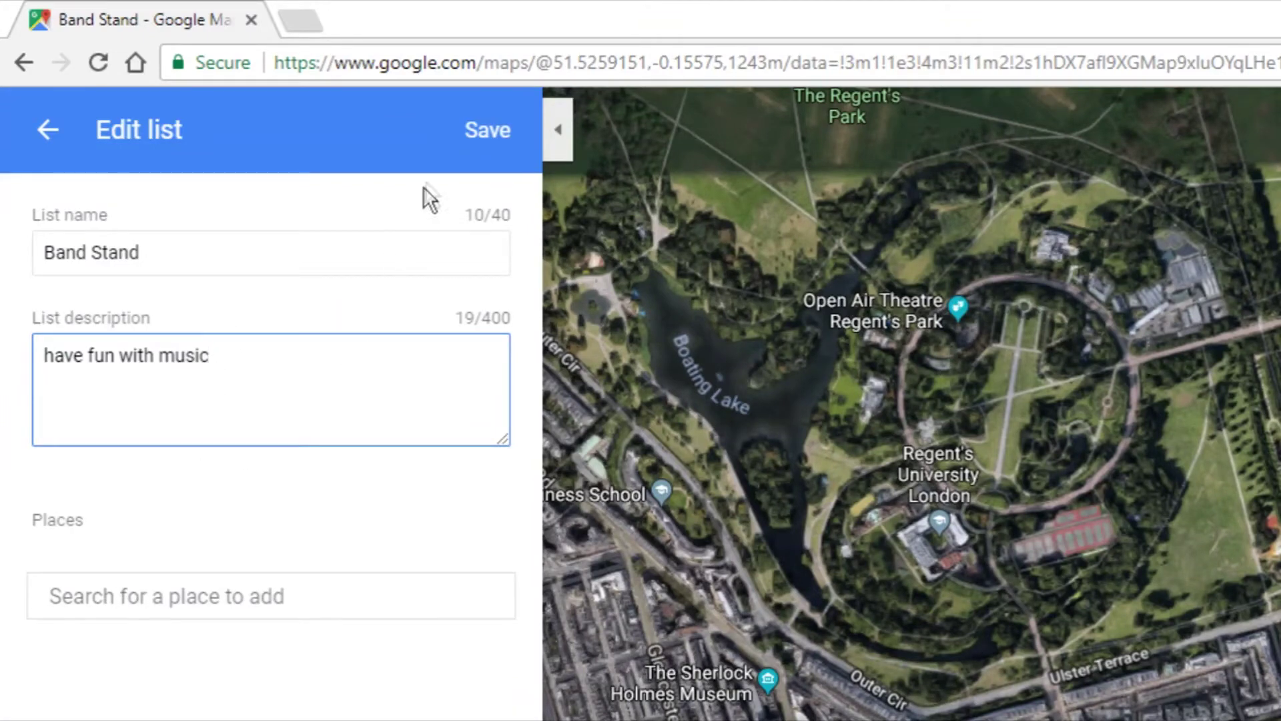
{"action": "left_click", "coordinate": [170, 601]}
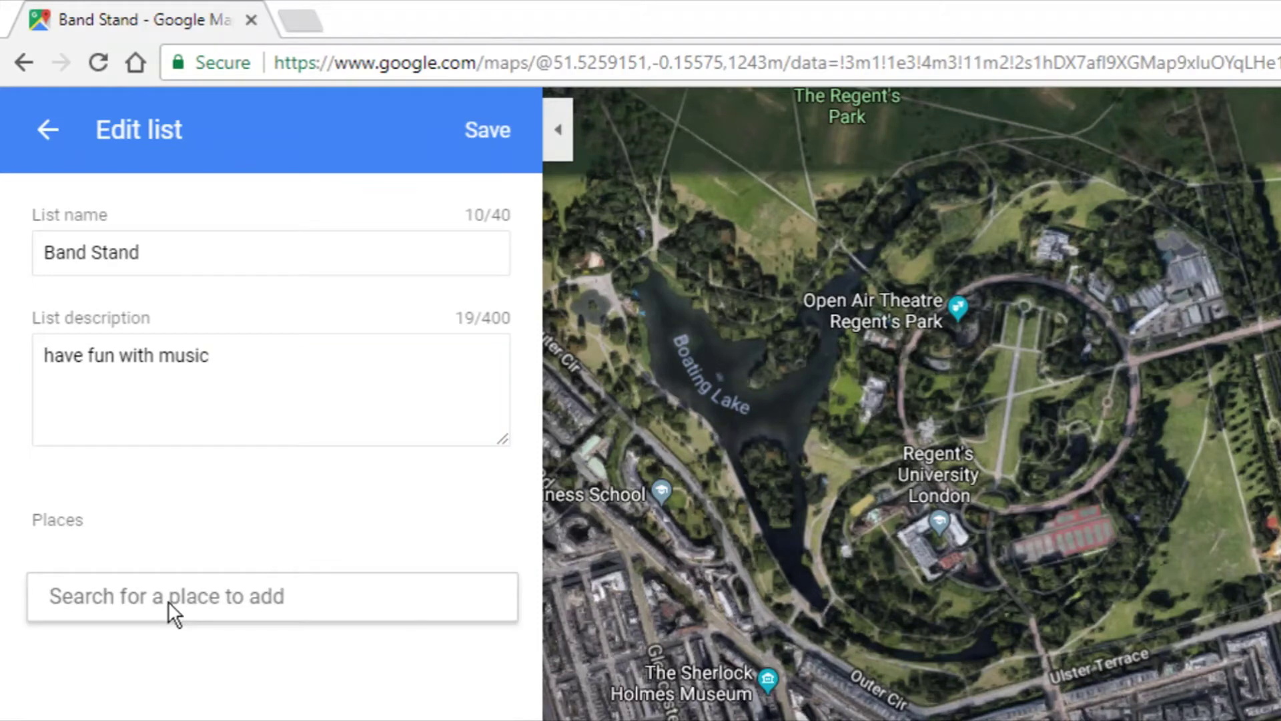
- Search 'band', add 'Bandstand, Regents Park' to the list, and return to saved lists
{"action": "type", "text": "band"}
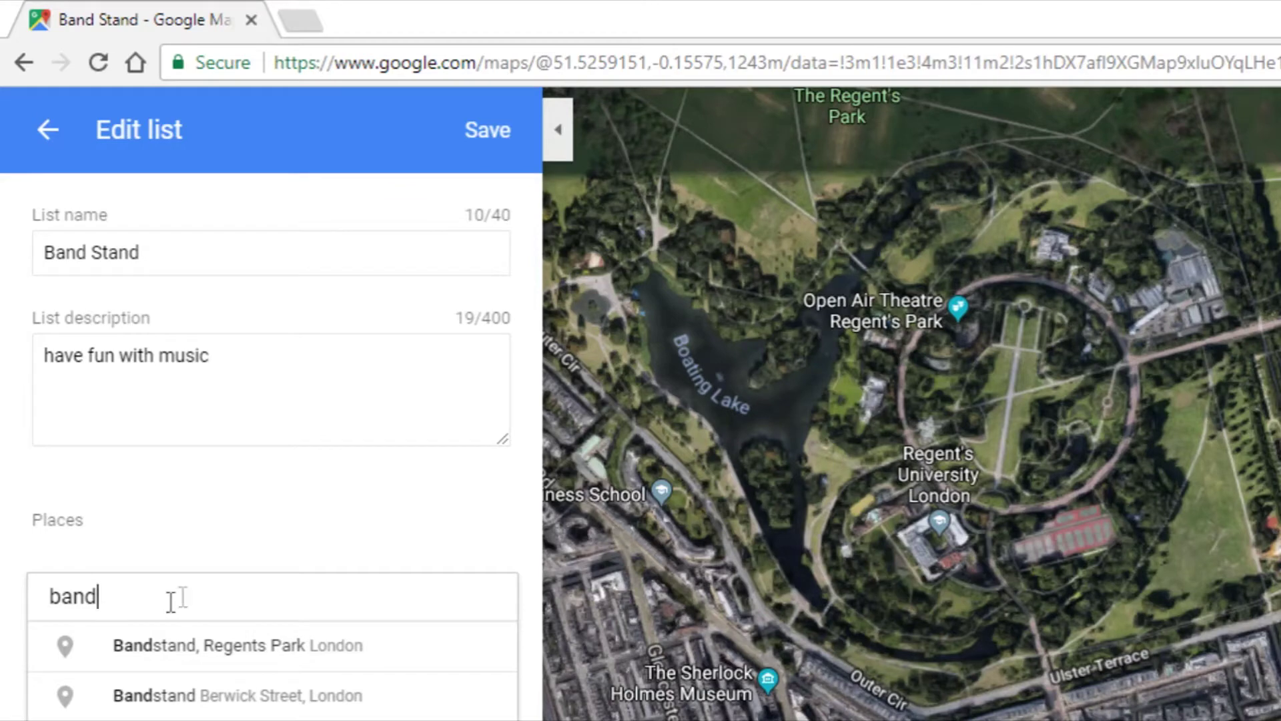
{"action": "left_click", "coordinate": [210, 651]}
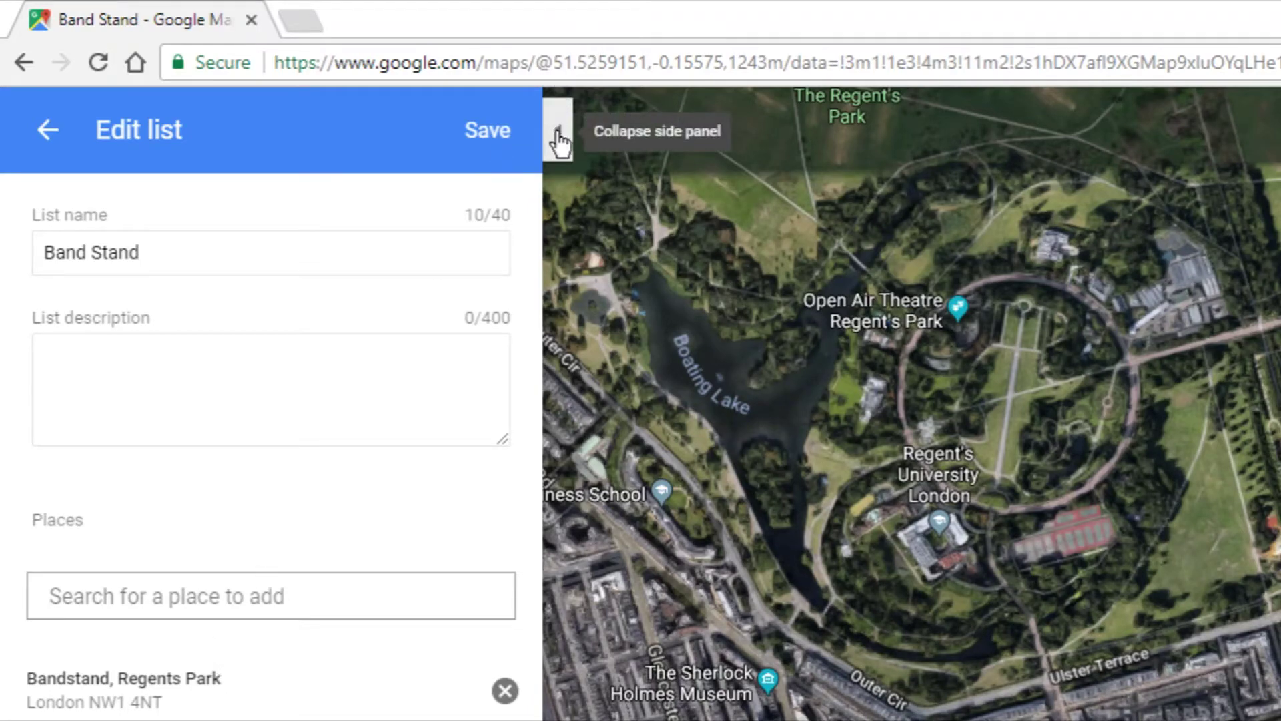
{"action": "left_click", "coordinate": [47, 129]}
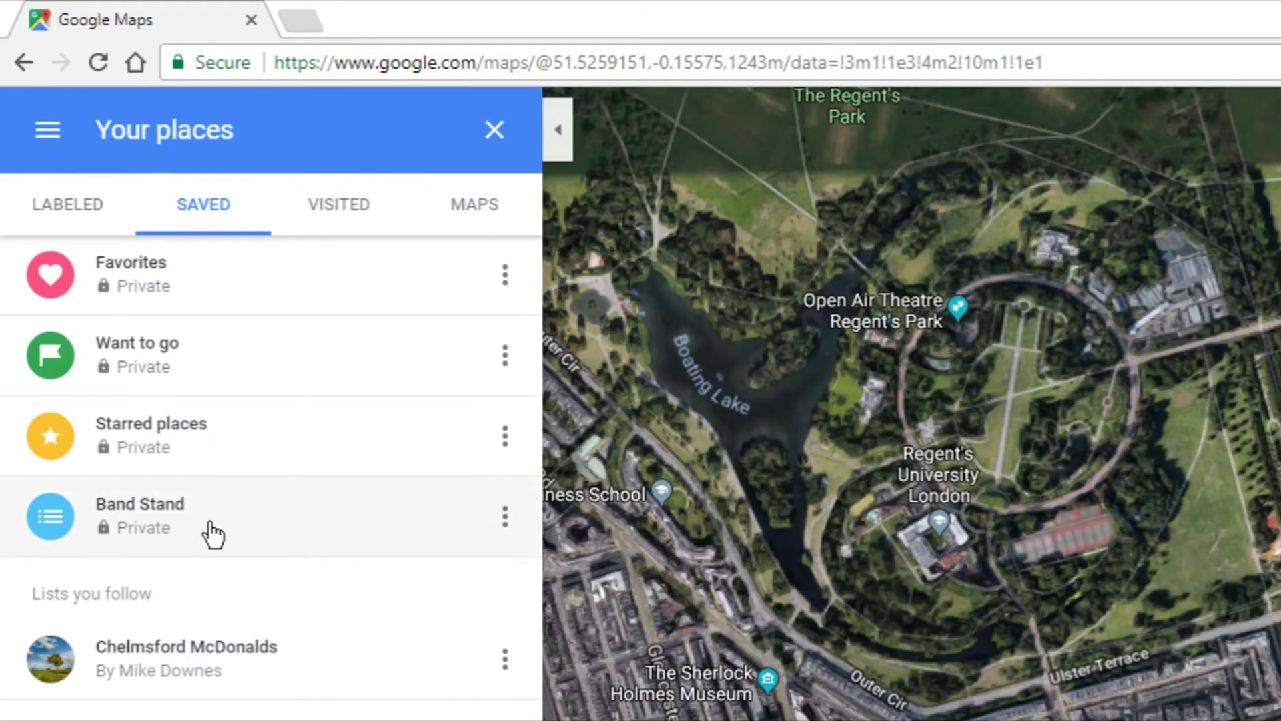
- Open the Band Stand list to view its map, then close Your places
{"action": "left_click", "coordinate": [215, 532]}
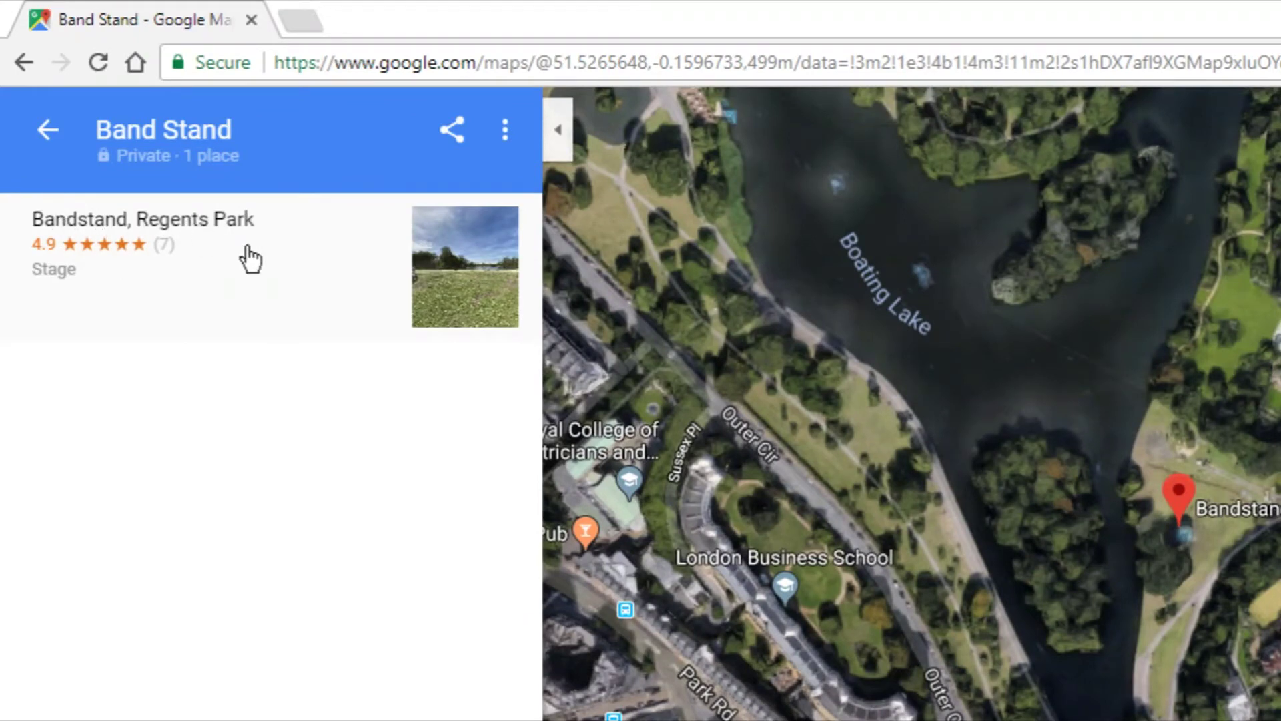
{"action": "left_click", "coordinate": [560, 146]}
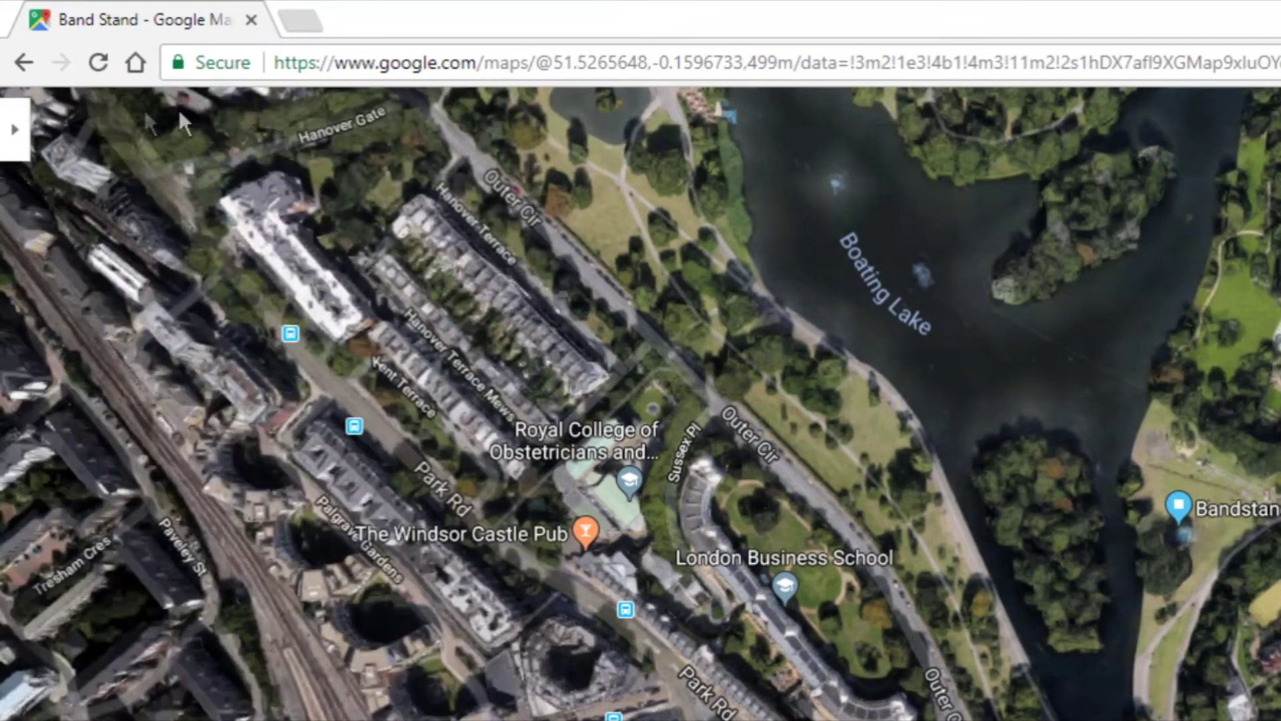
{"action": "left_click", "coordinate": [14, 131]}
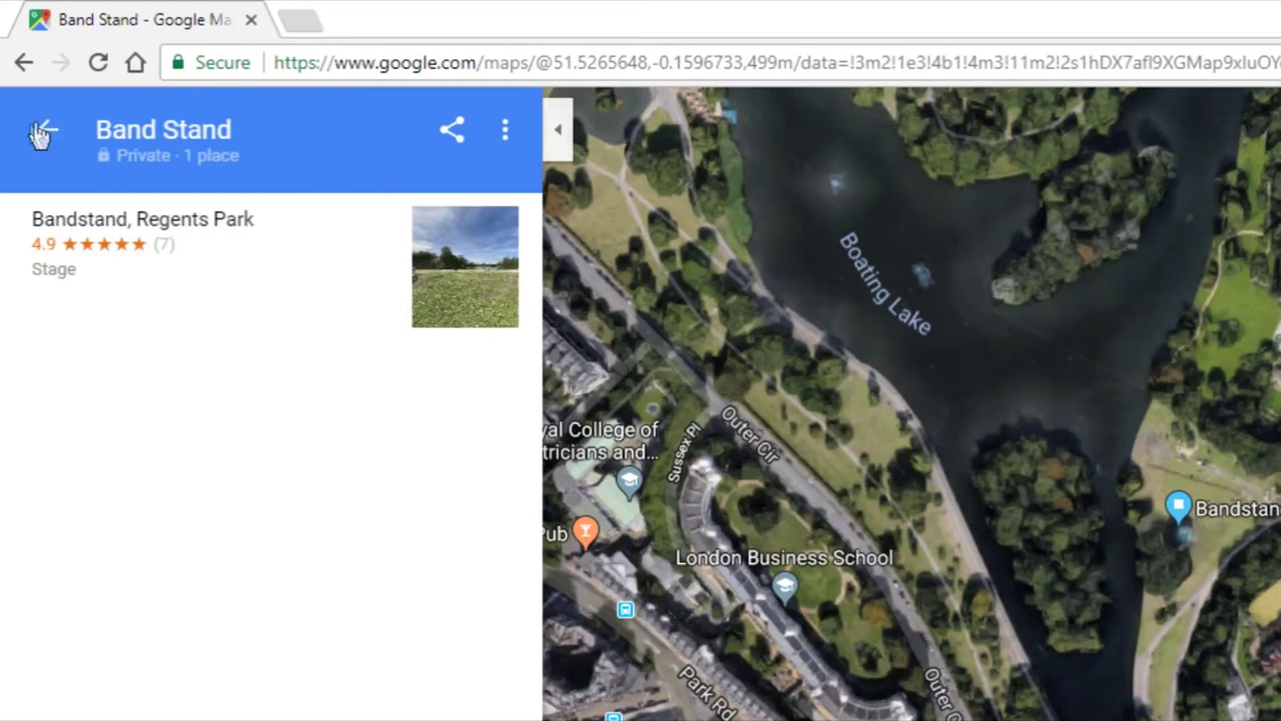
{"action": "left_click", "coordinate": [42, 131]}
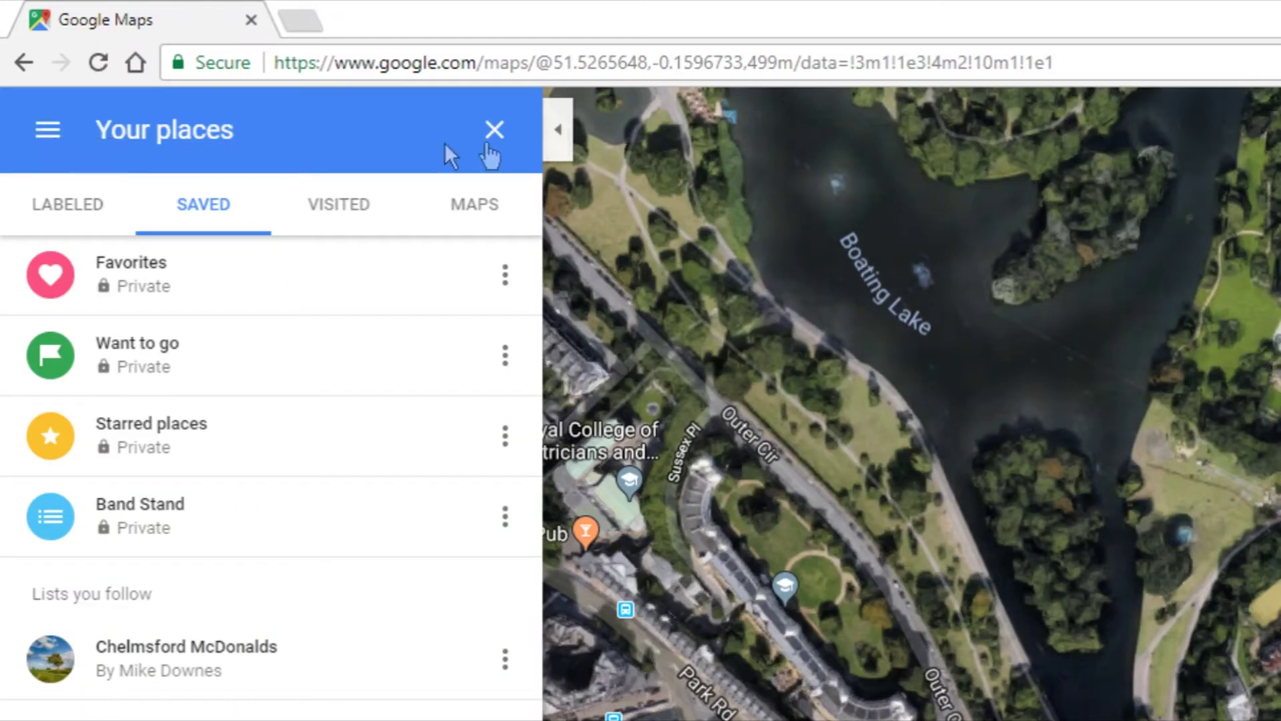
{"action": "left_click", "coordinate": [494, 130]}
{"action": "left_click", "coordinate": [178, 124]}
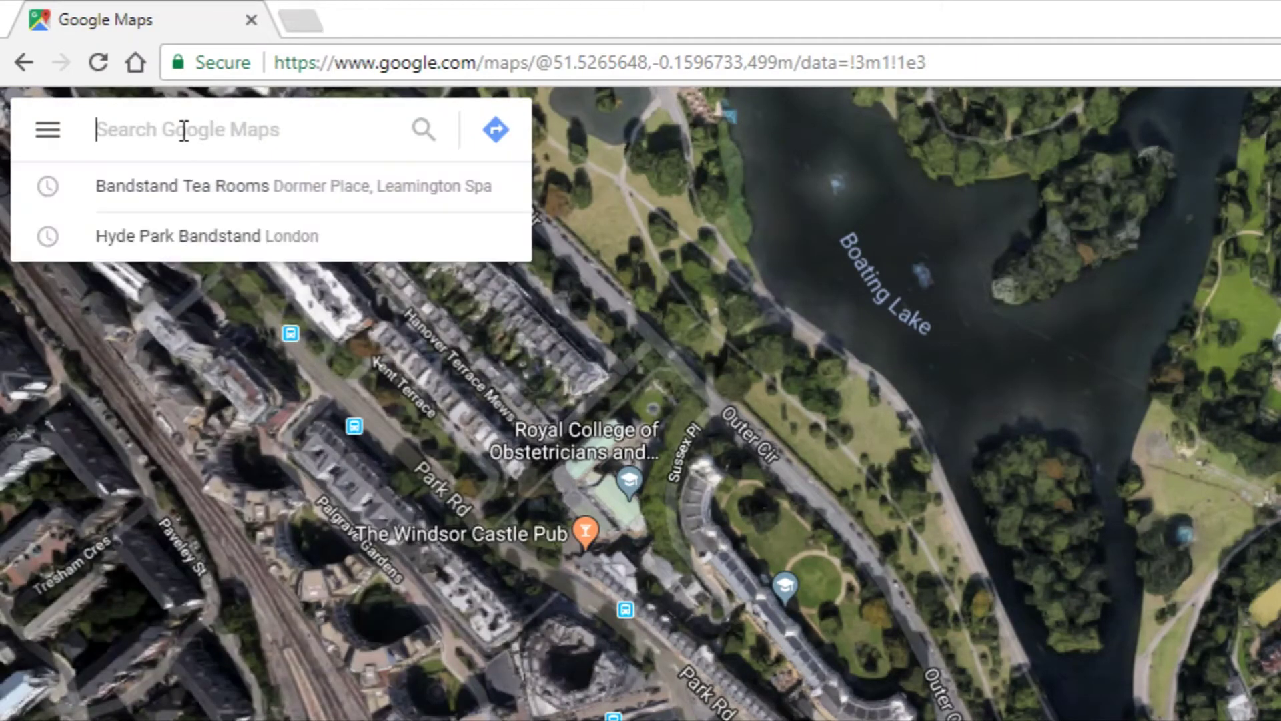
- Search 'deal kent', zoom in and open the Band Stand place on The Strand
{"action": "type", "text": "deal "}
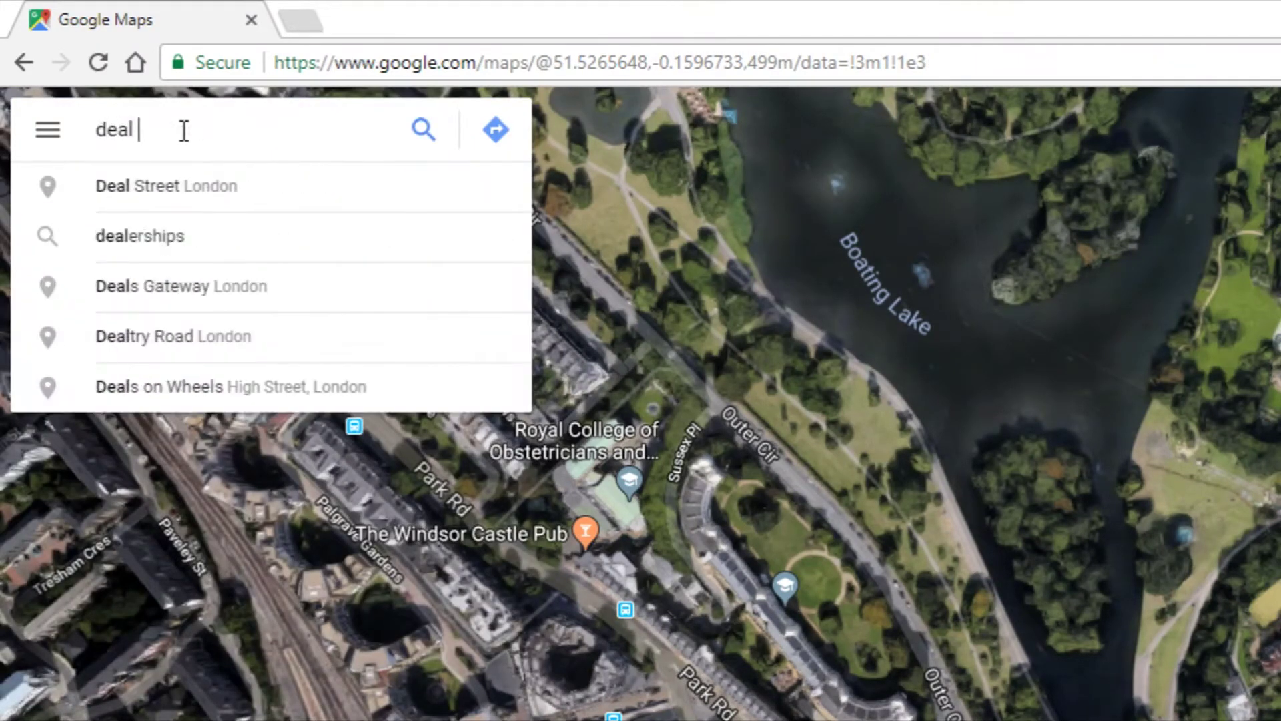
{"action": "type", "text": "kent"}
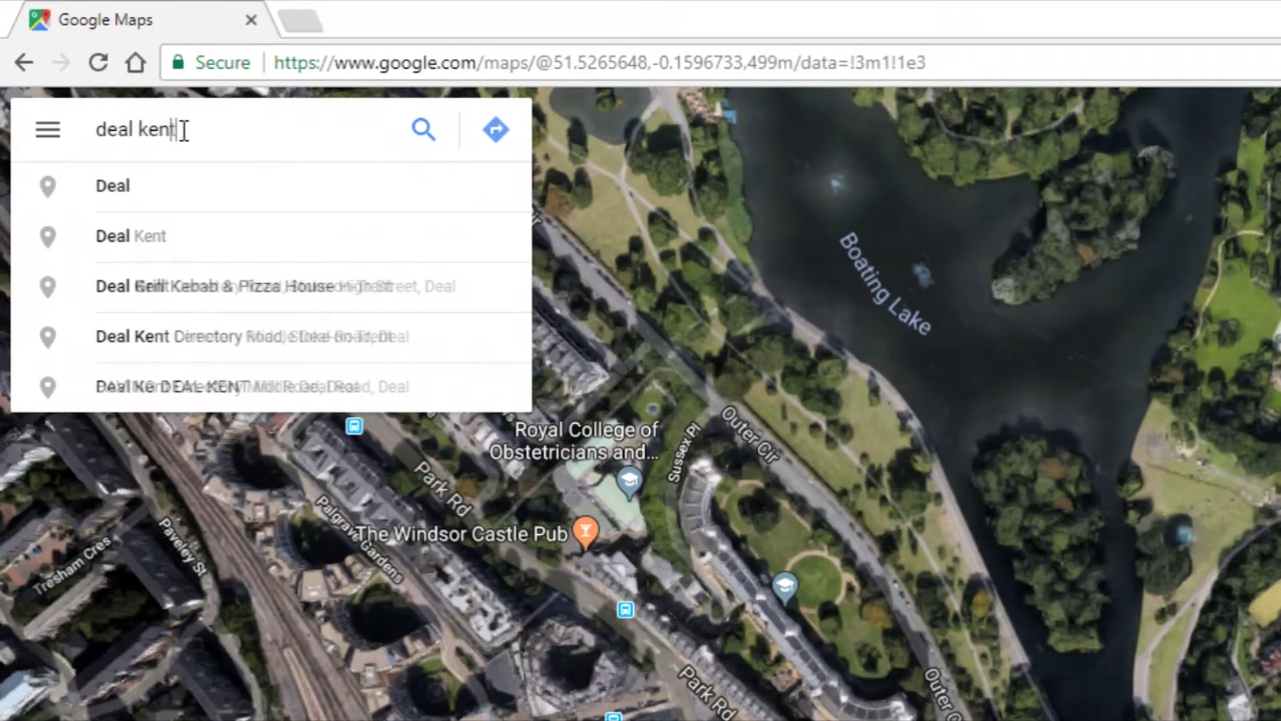
{"action": "key", "text": "Return"}
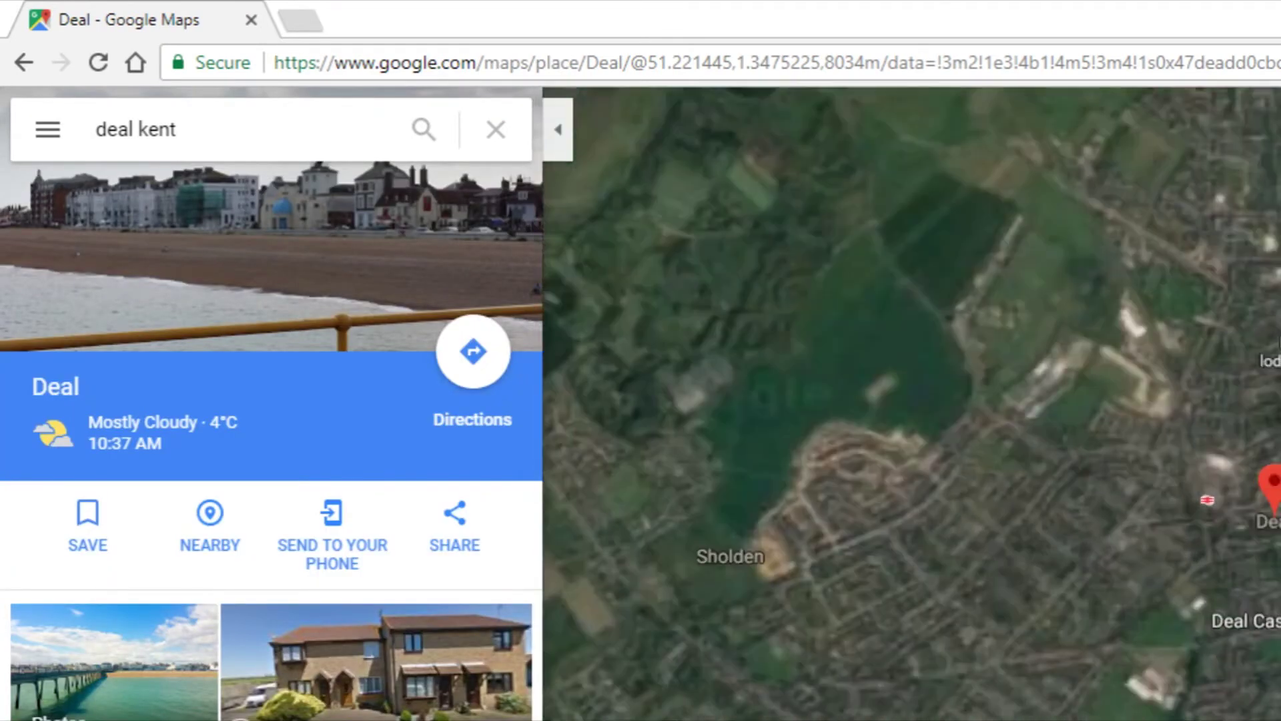
{"action": "left_click_drag", "start_coordinate": [1276, 693], "coordinate": [1149, 408]}
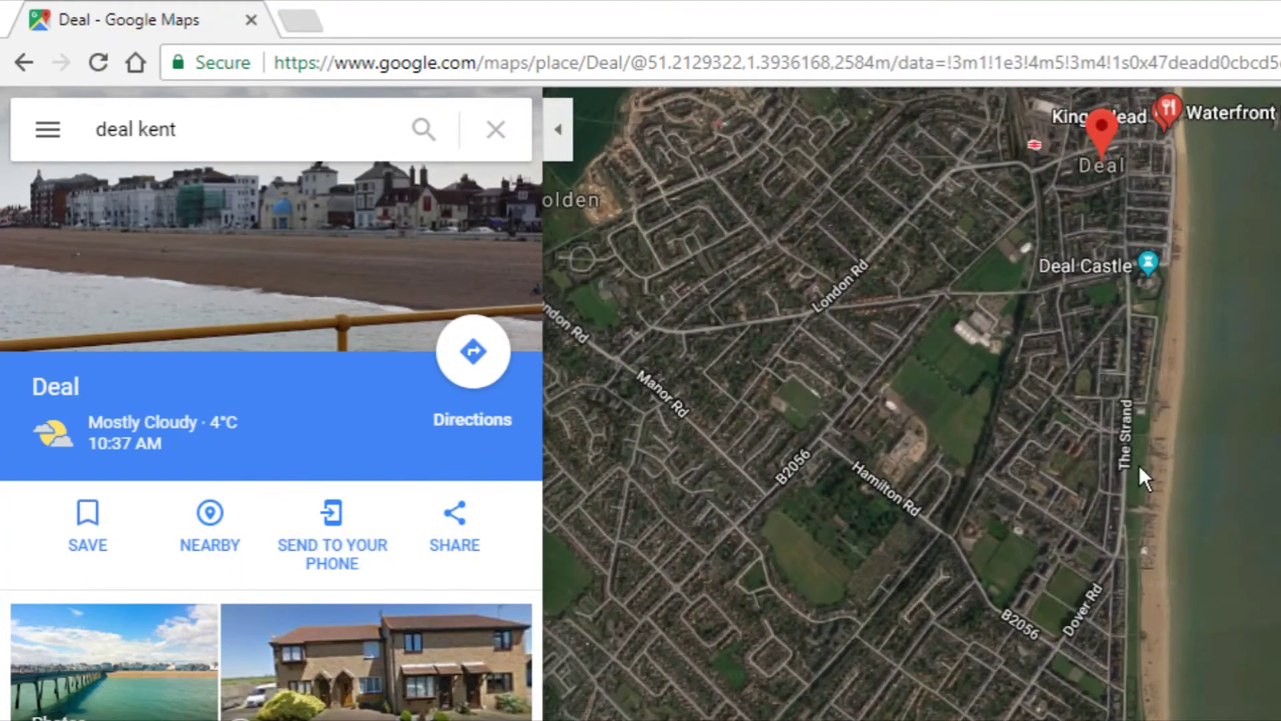
{"action": "scroll", "coordinate": [1139, 465], "scroll_direction": "up", "scroll_amount": 2}
{"action": "scroll", "coordinate": [1160, 503], "scroll_direction": "up", "scroll_amount": 1}
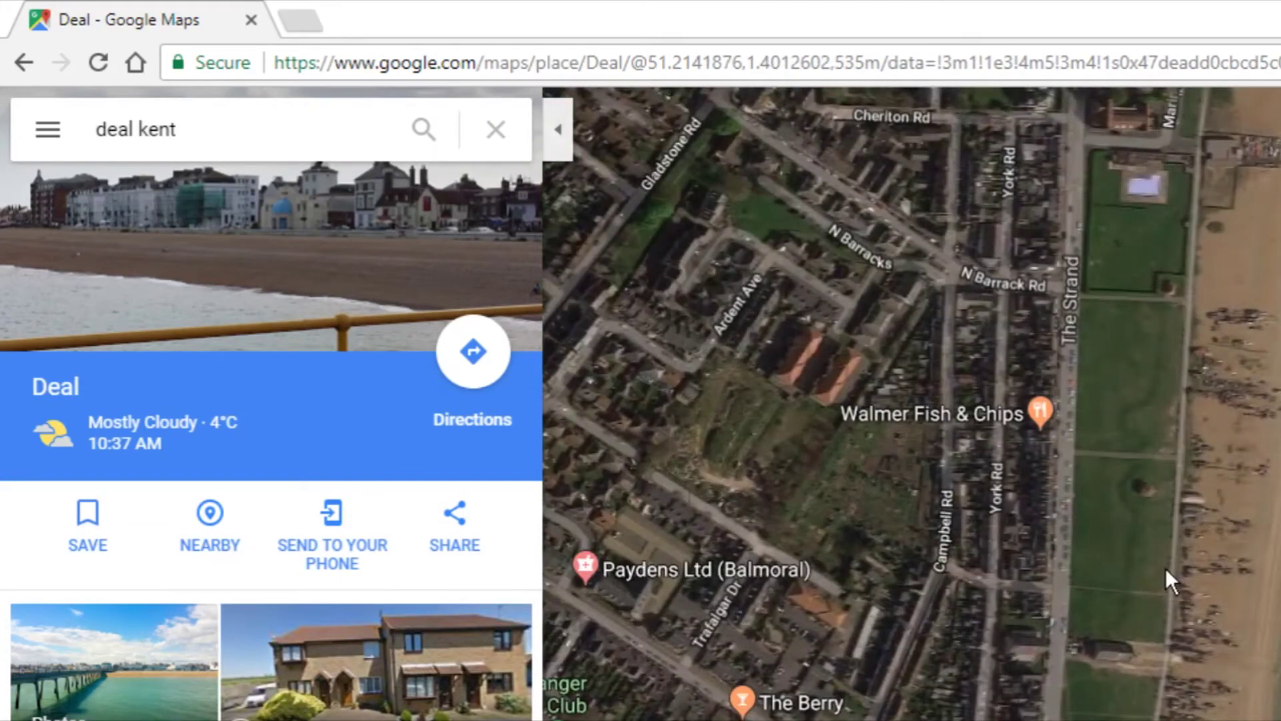
{"action": "scroll", "coordinate": [1165, 567], "scroll_direction": "up", "scroll_amount": 1}
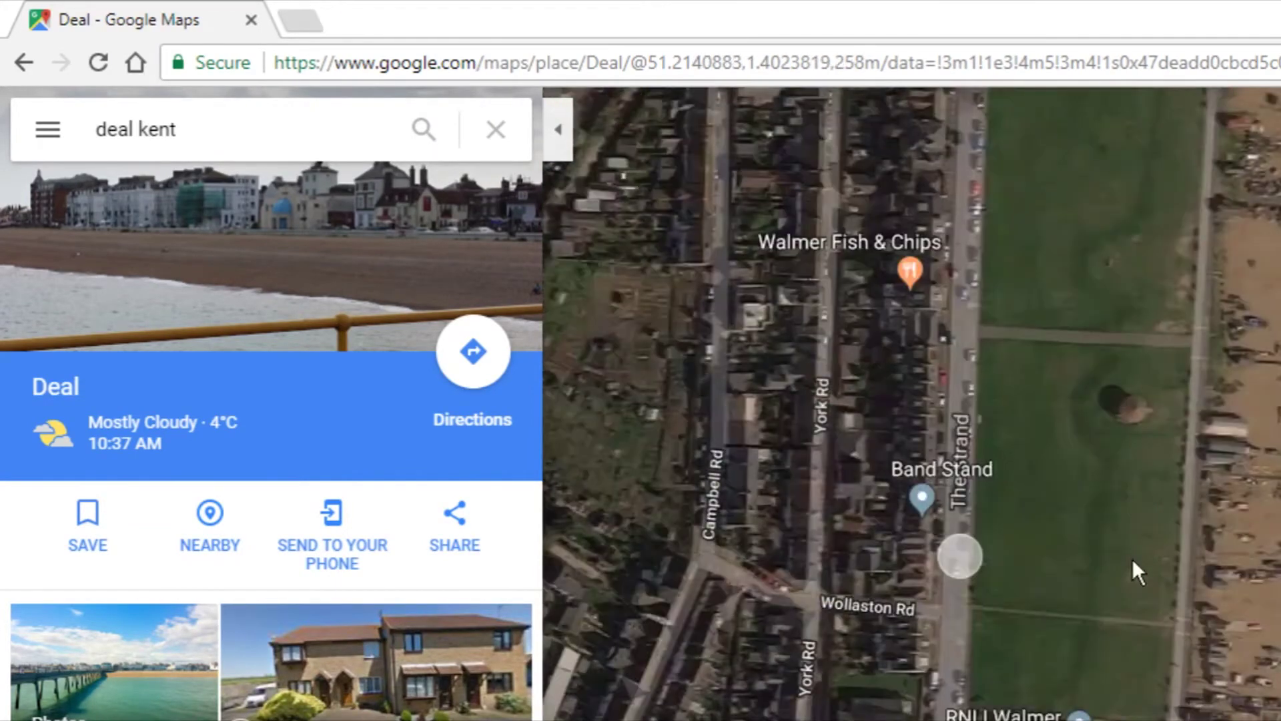
{"action": "mouse_move", "coordinate": [963, 489]}
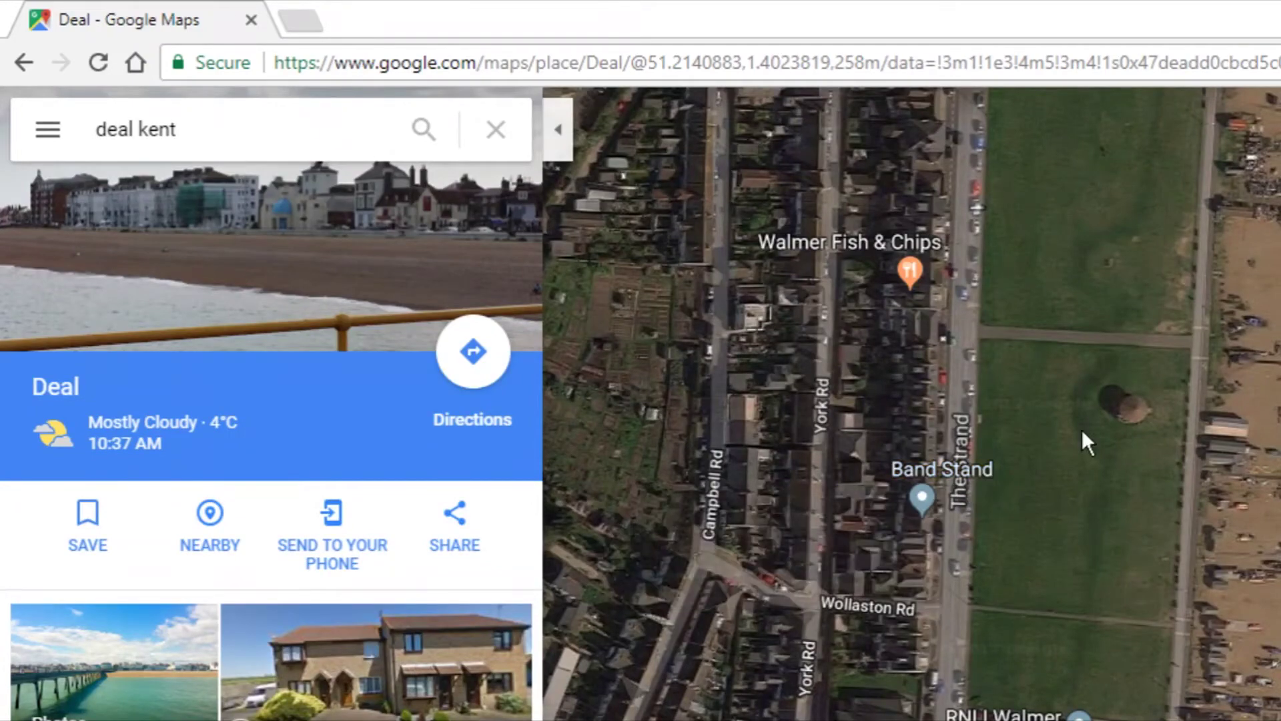
{"action": "scroll", "coordinate": [1123, 414], "scroll_direction": "up", "scroll_amount": 1}
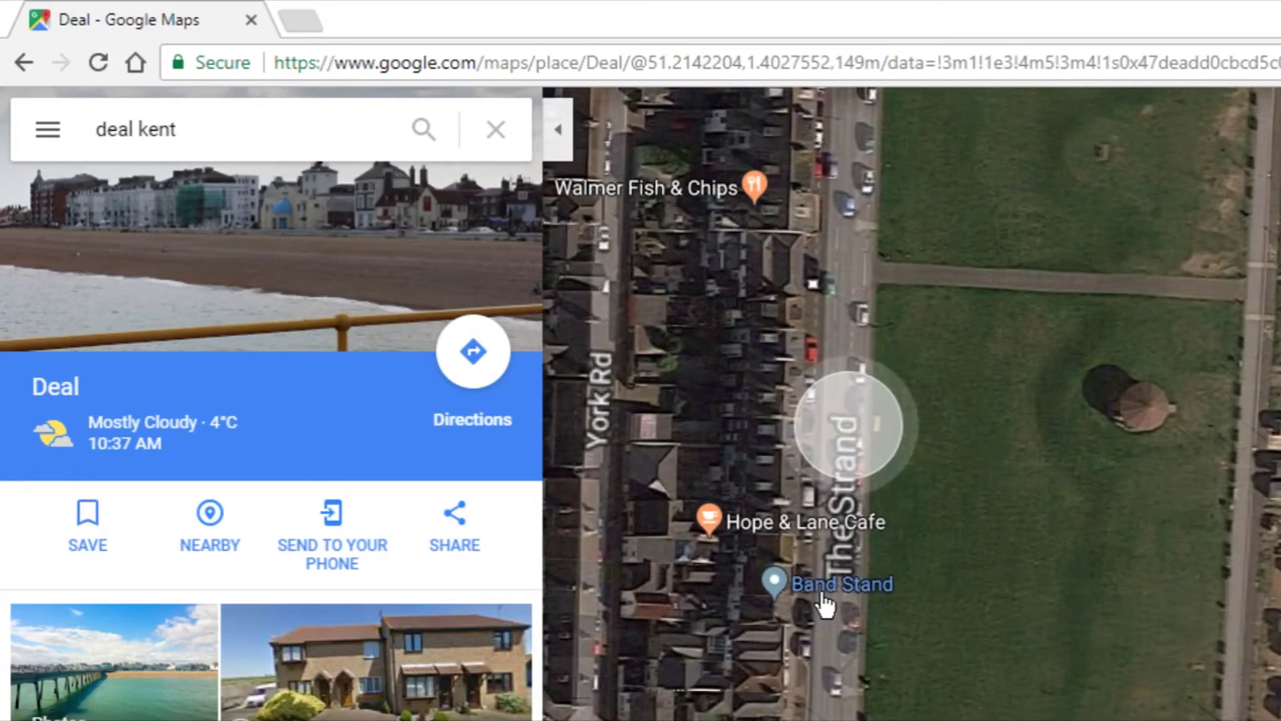
{"action": "mouse_move", "coordinate": [823, 590]}
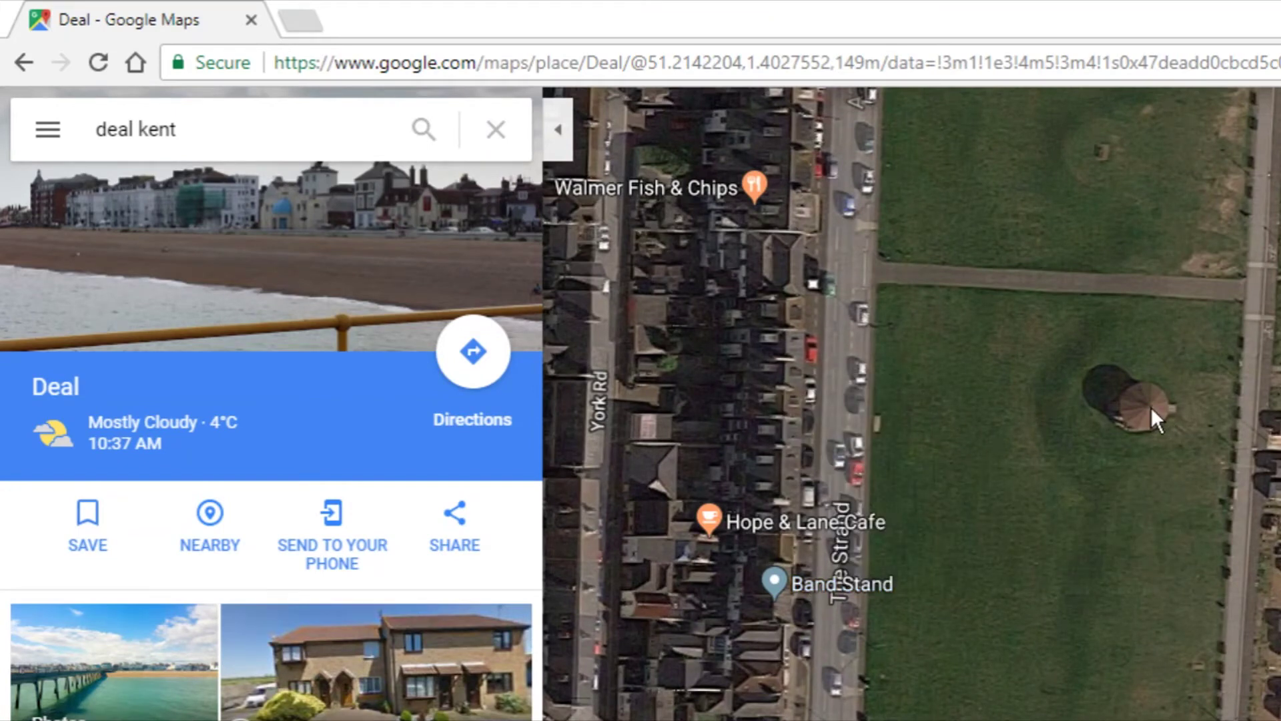
{"action": "left_click", "coordinate": [854, 594]}
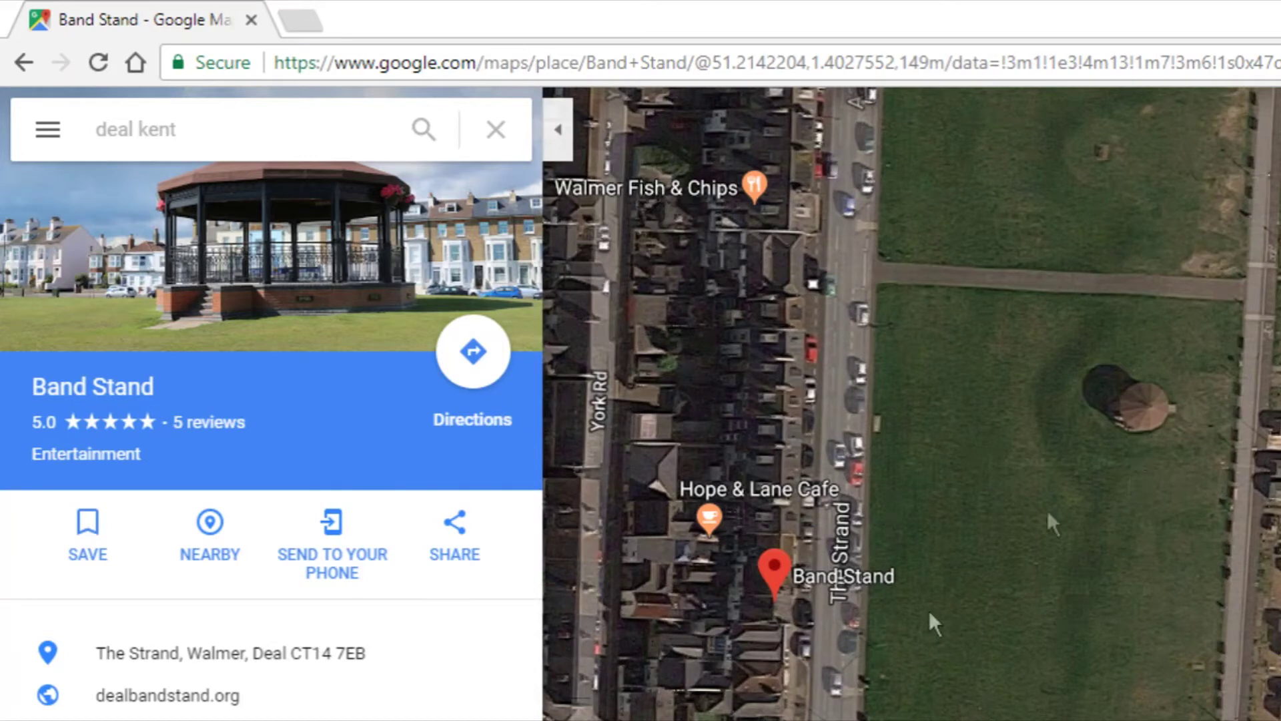
- Save the Walmer Band Stand place to the Band Stand list and close its card
{"action": "left_click", "coordinate": [88, 524]}
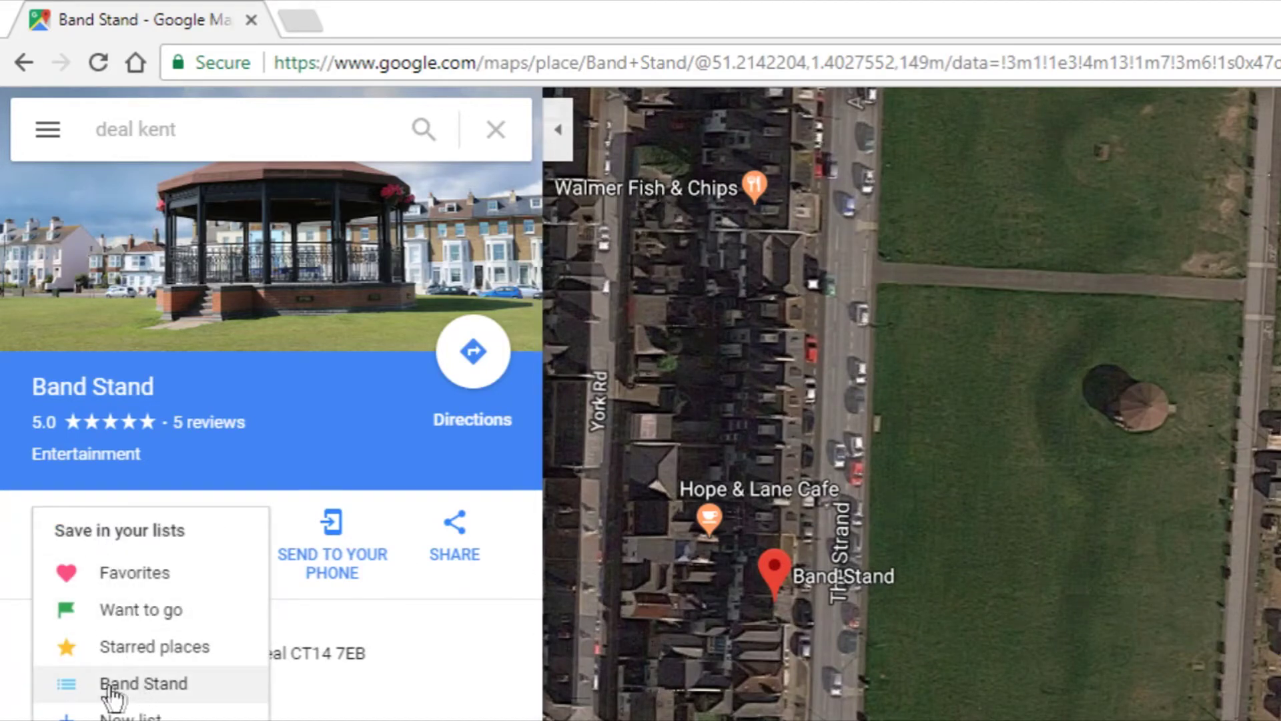
{"action": "left_click", "coordinate": [184, 680]}
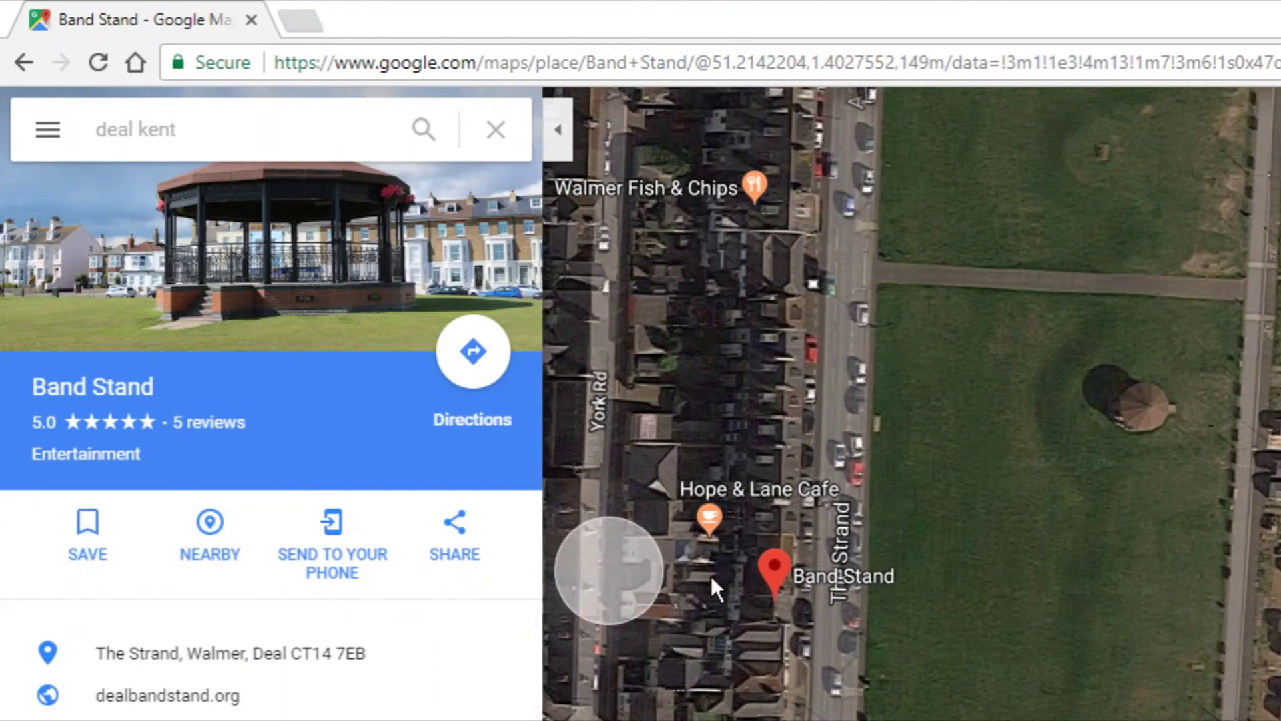
{"action": "left_click", "coordinate": [1147, 402]}
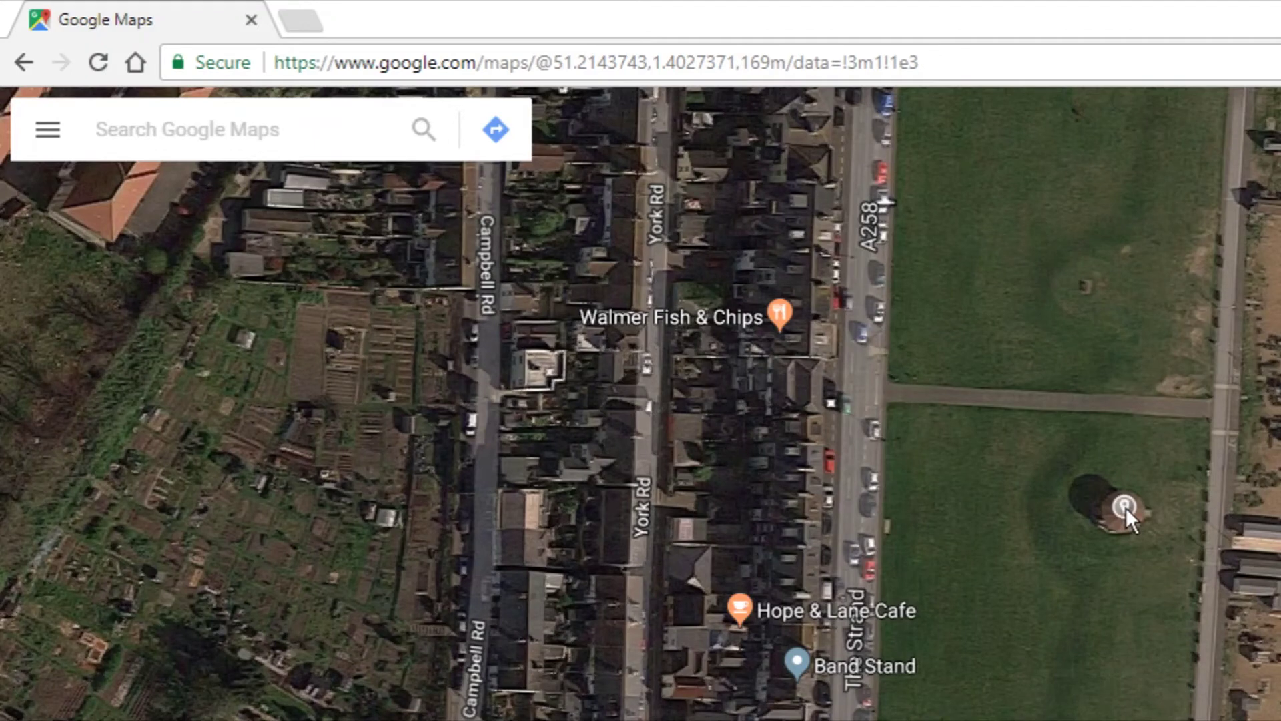
- Drop a pin at 51.214415, 1.403323 on the bandstand and save it to Band Stand
{"action": "left_click", "coordinate": [1123, 507]}
{"action": "left_click", "coordinate": [856, 532]}
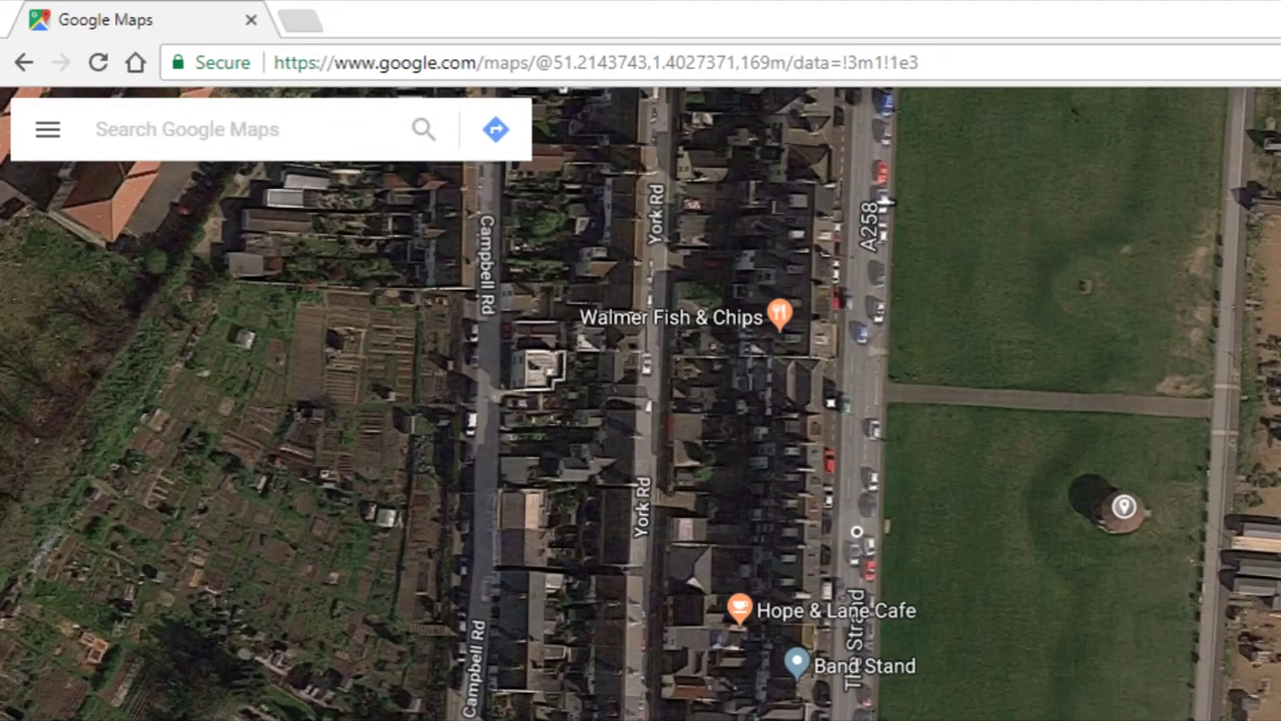
{"action": "left_click", "coordinate": [857, 541]}
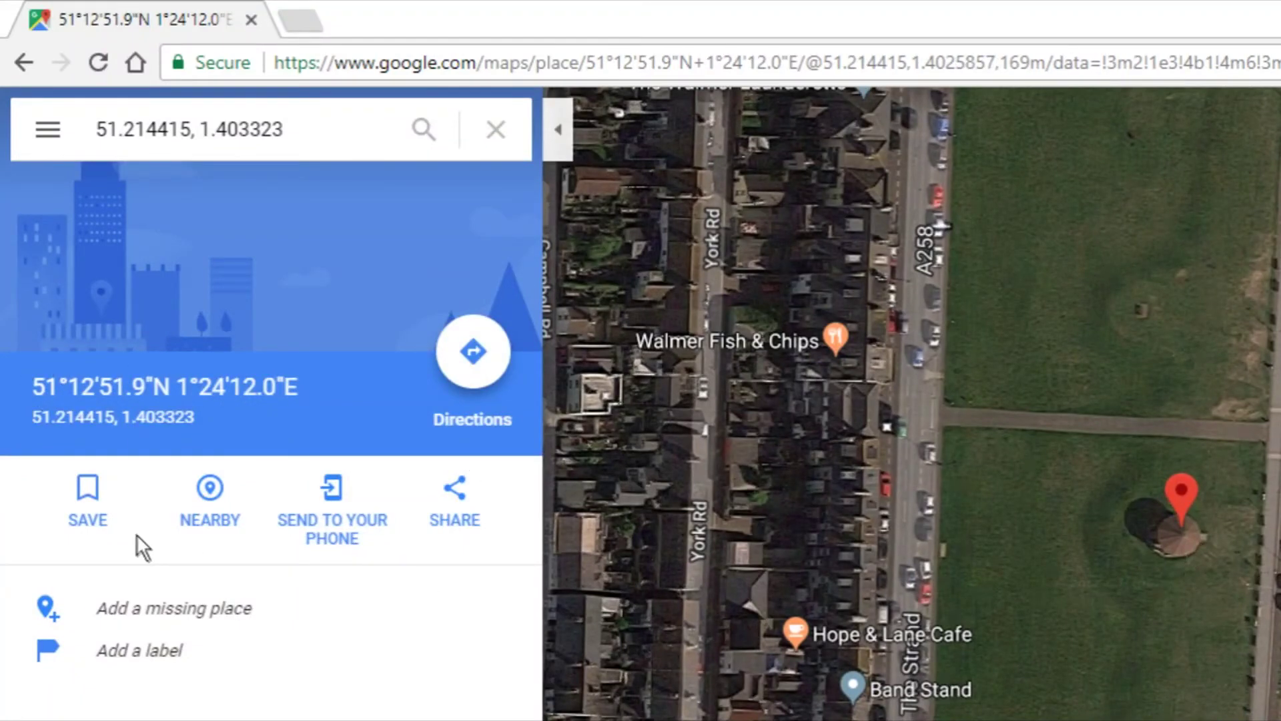
{"action": "left_click", "coordinate": [79, 507]}
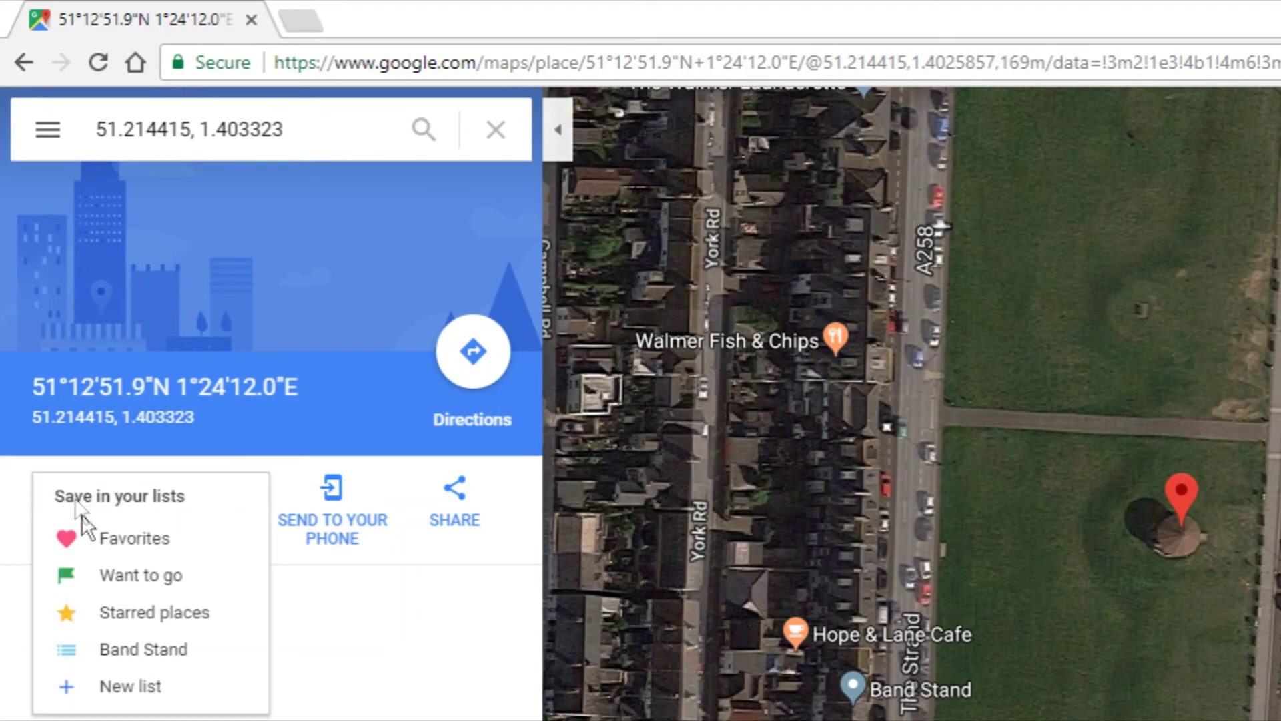
{"action": "left_click", "coordinate": [81, 652]}
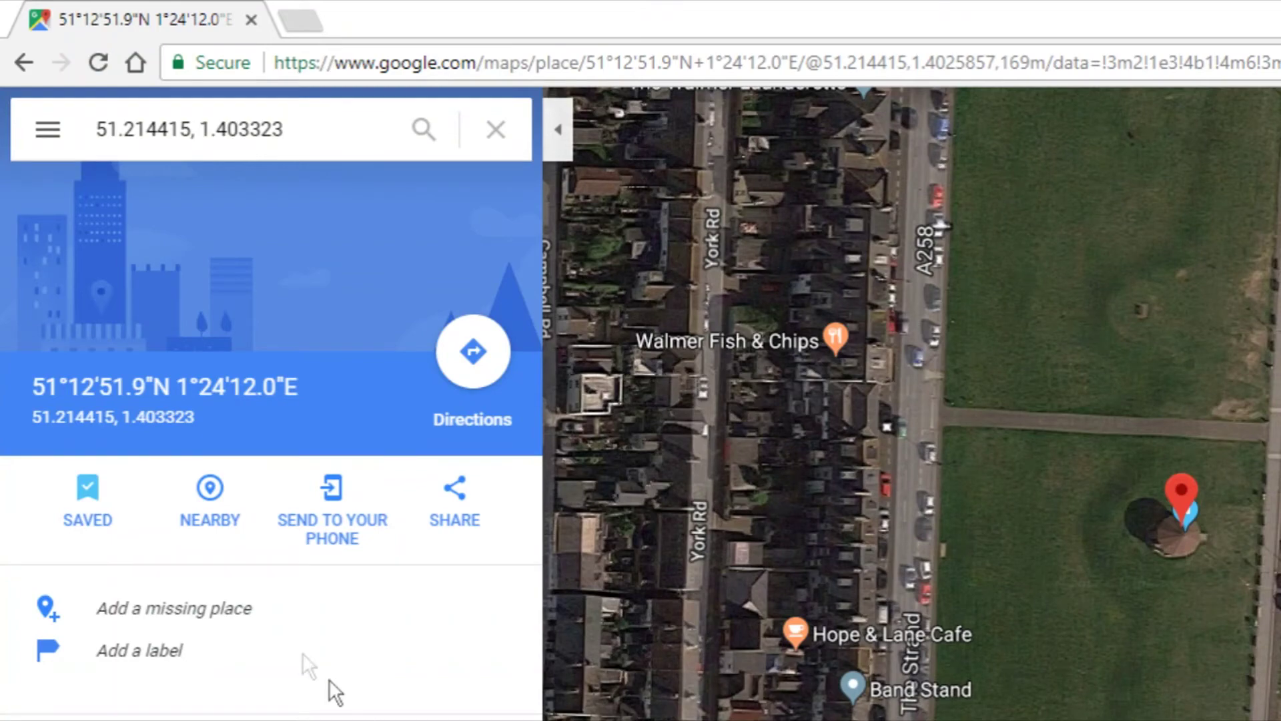
{"action": "left_click", "coordinate": [46, 137]}
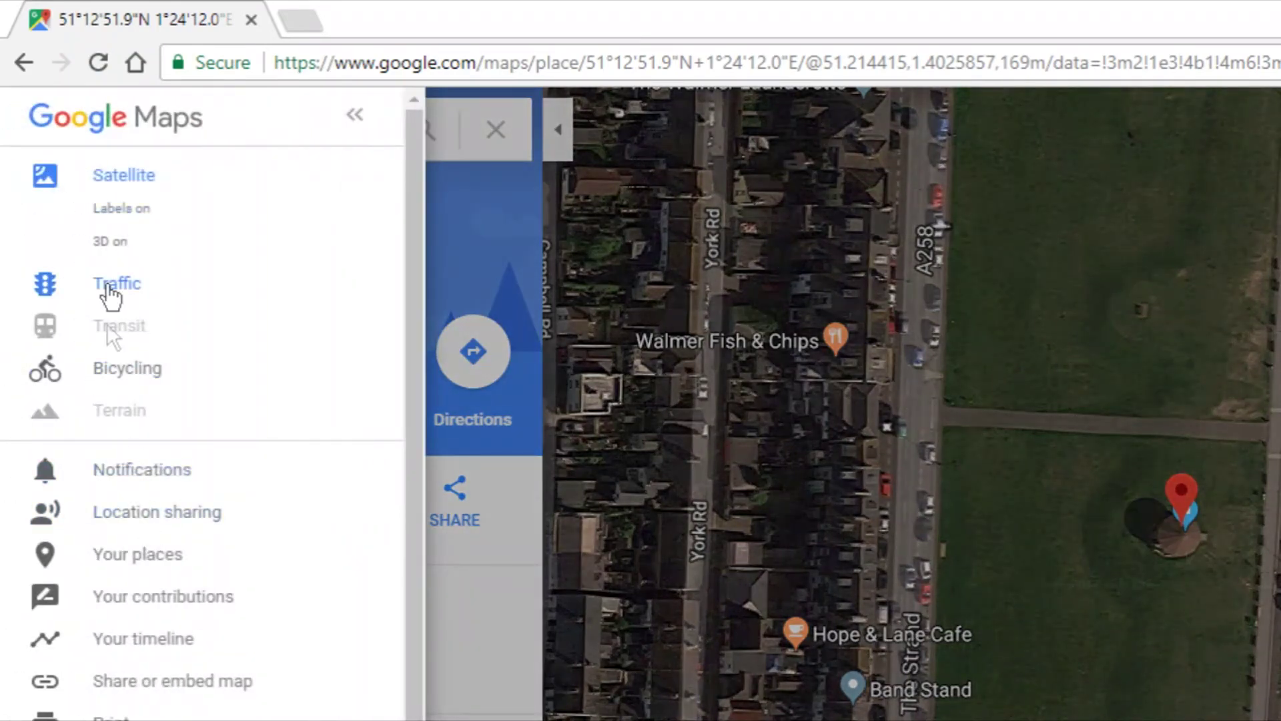
- Open the four-place Band Stand list and view its dropped-pin coordinates entry
{"action": "left_click", "coordinate": [132, 566]}
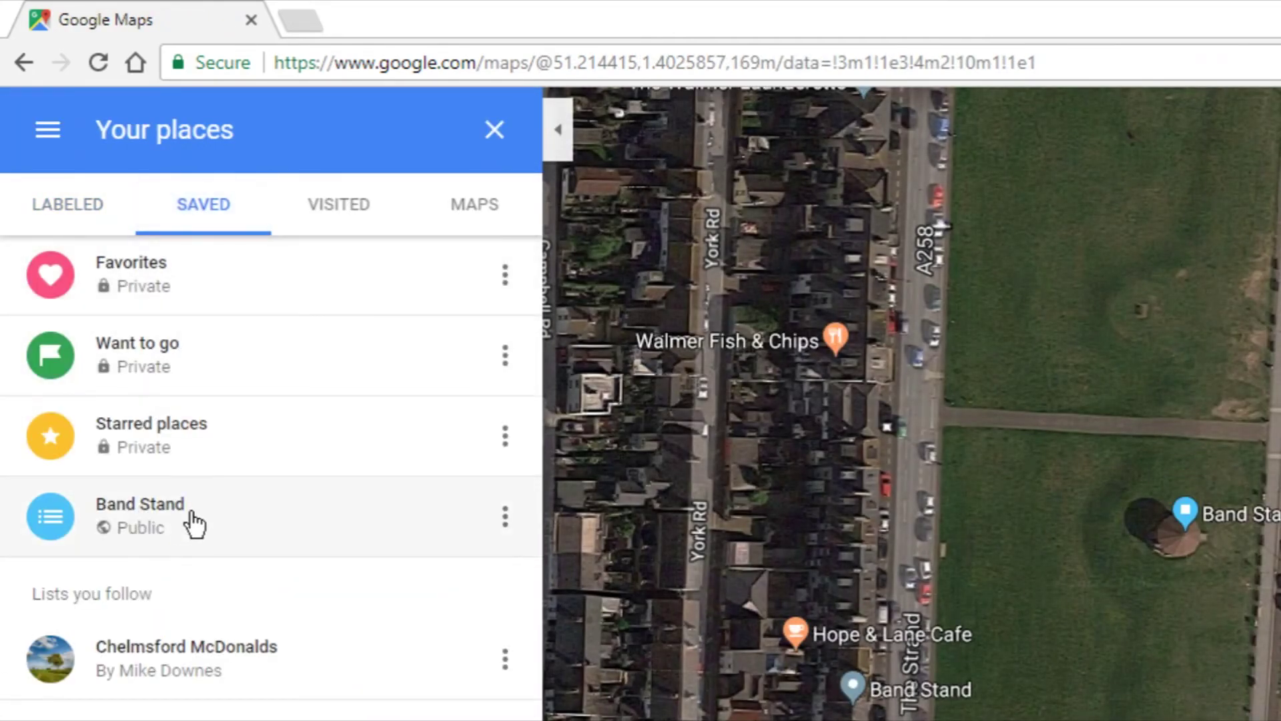
{"action": "left_click", "coordinate": [191, 511]}
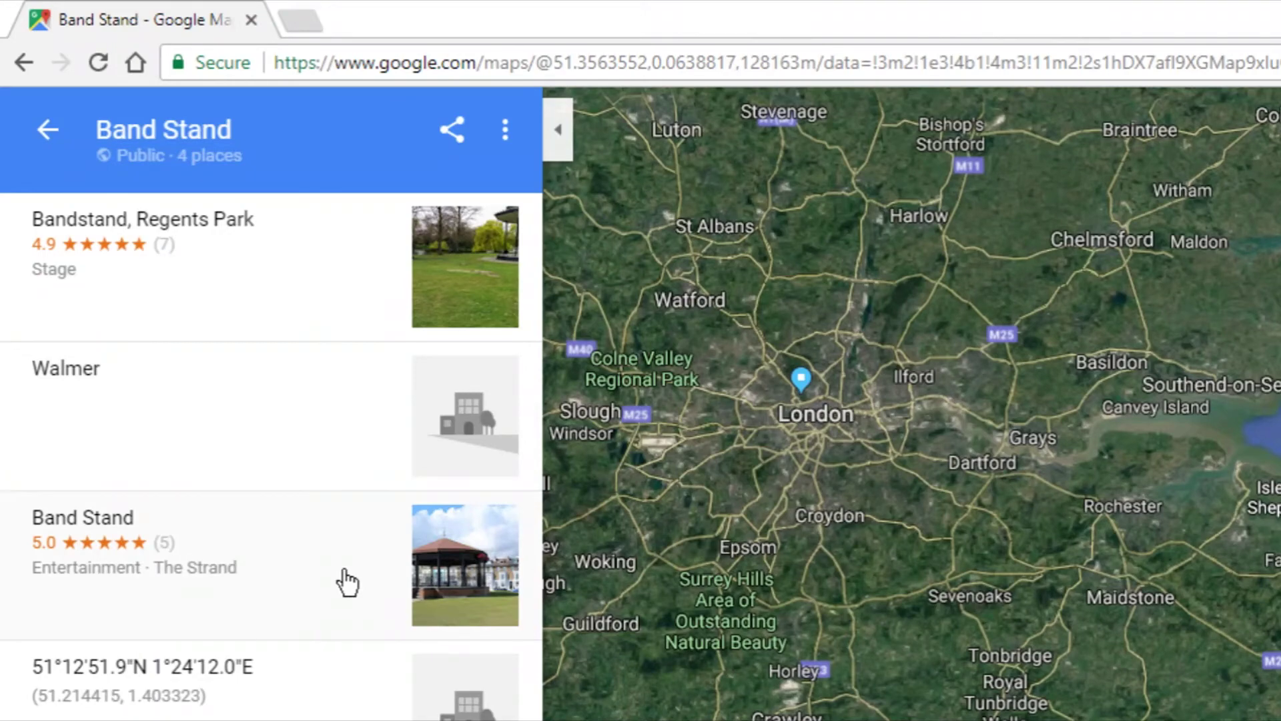
{"action": "left_click", "coordinate": [298, 713]}
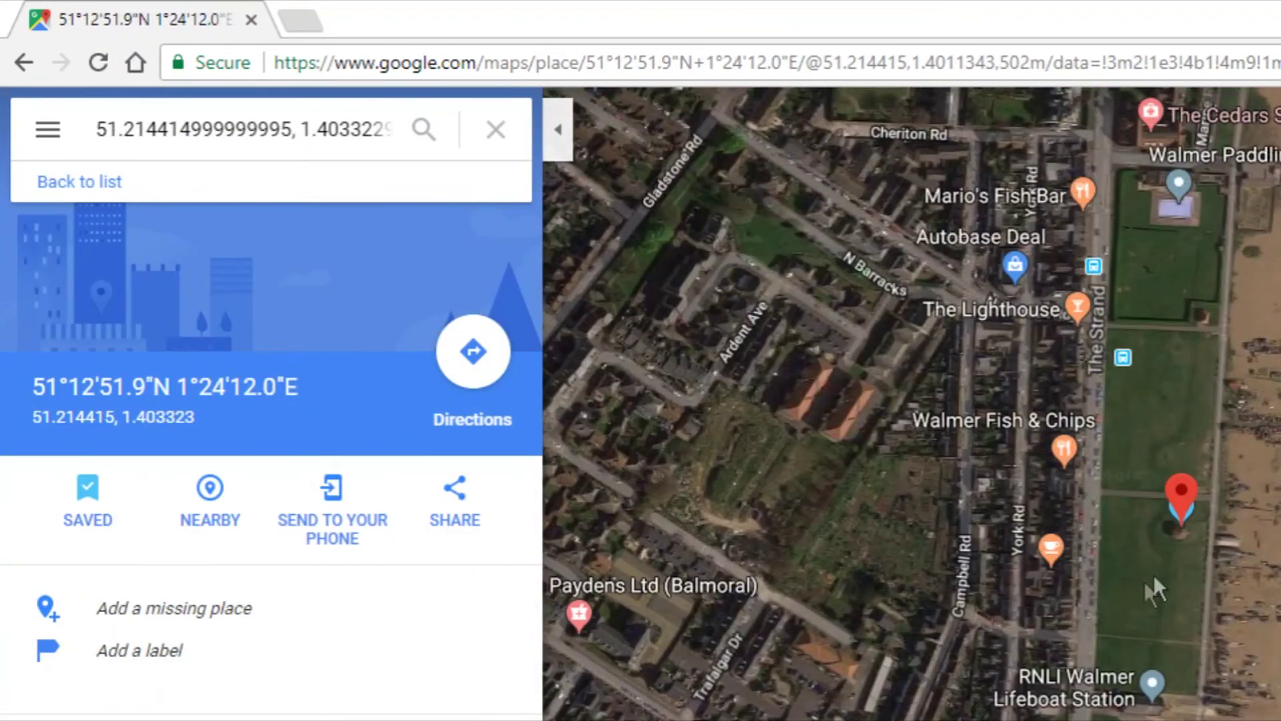
{"action": "scroll", "coordinate": [1192, 551], "scroll_direction": "up", "scroll_amount": 3}
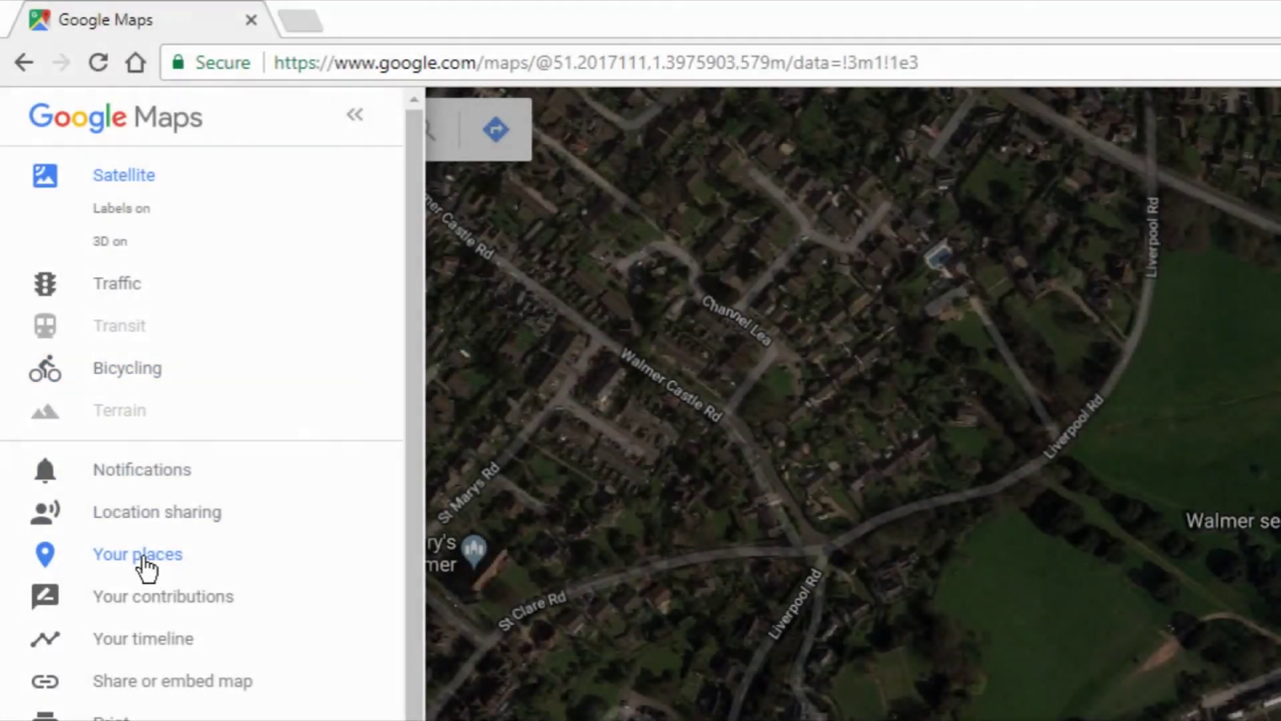
- Set the Band Stand list's sharing option to Public, then open the list
{"action": "left_click", "coordinate": [143, 560]}
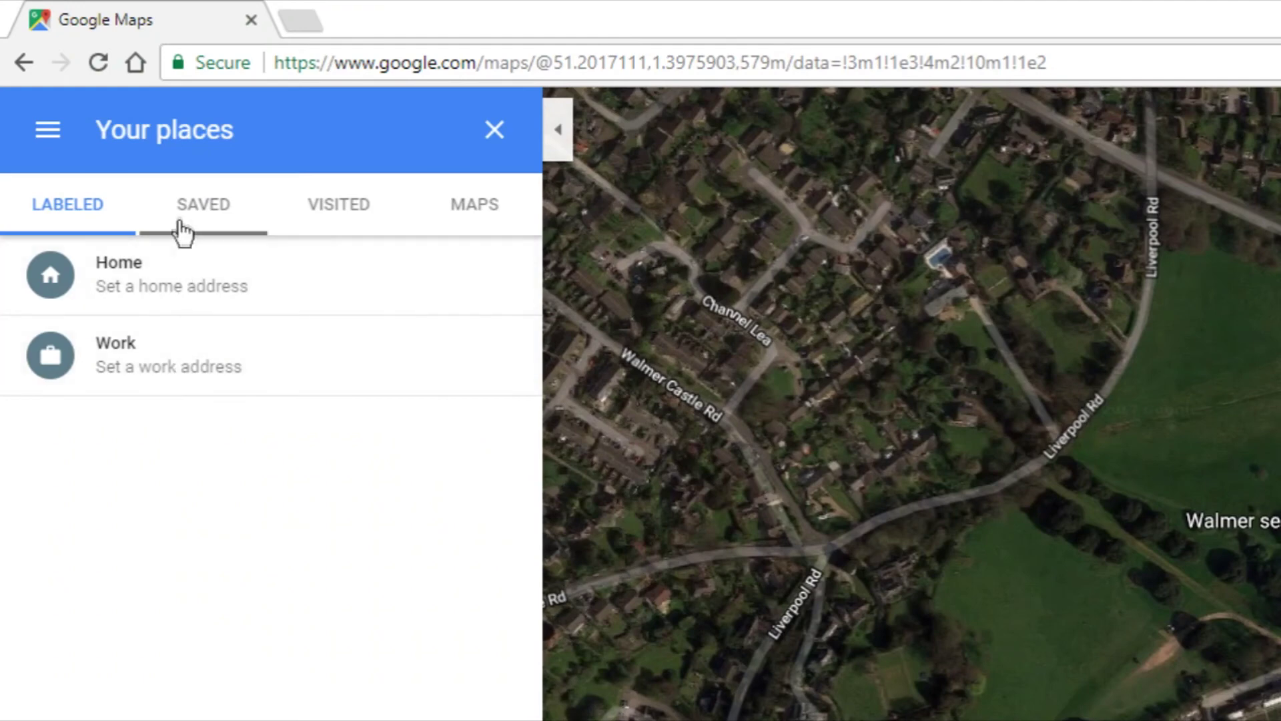
{"action": "left_click", "coordinate": [191, 215]}
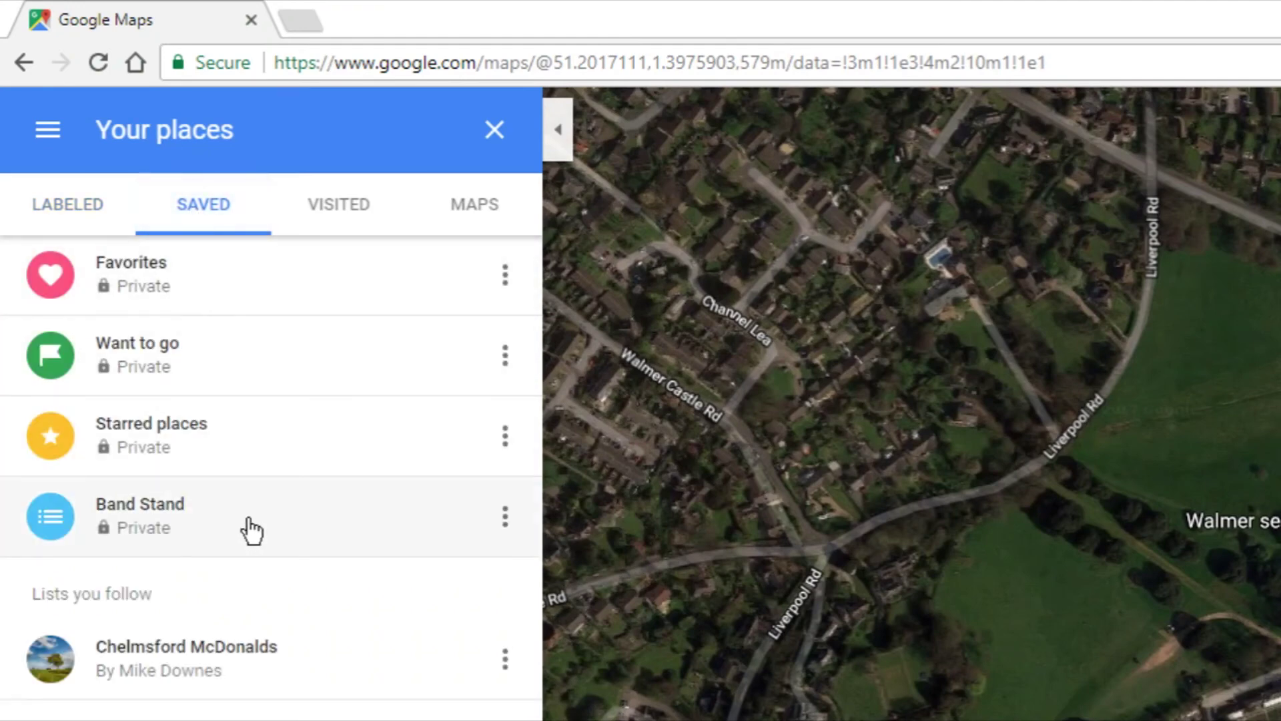
{"action": "left_click", "coordinate": [506, 520]}
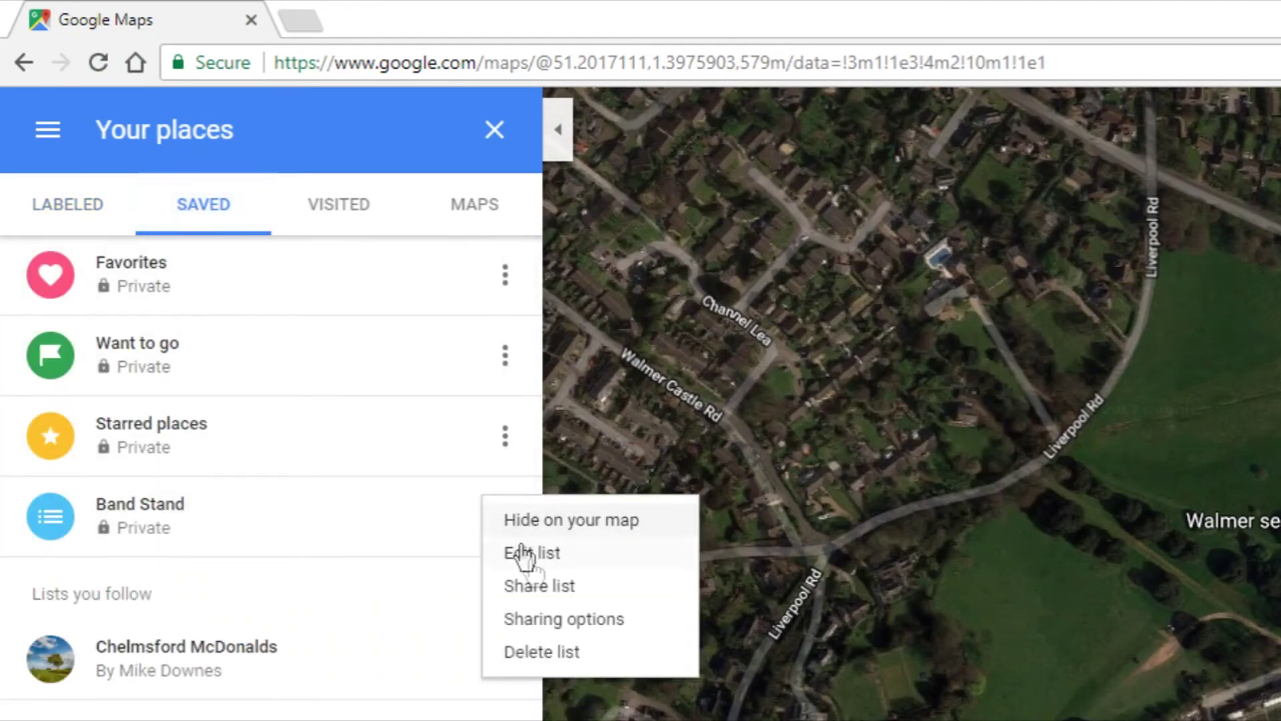
{"action": "left_click", "coordinate": [542, 619]}
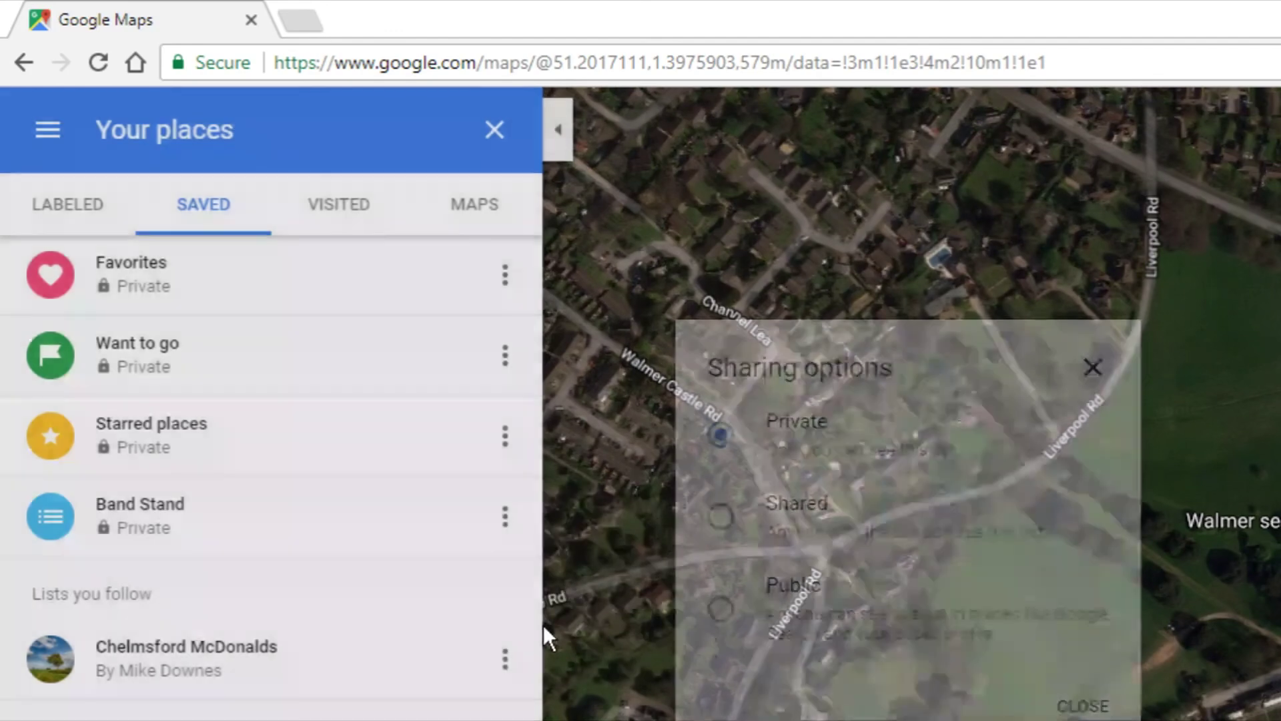
{"action": "left_click", "coordinate": [726, 613]}
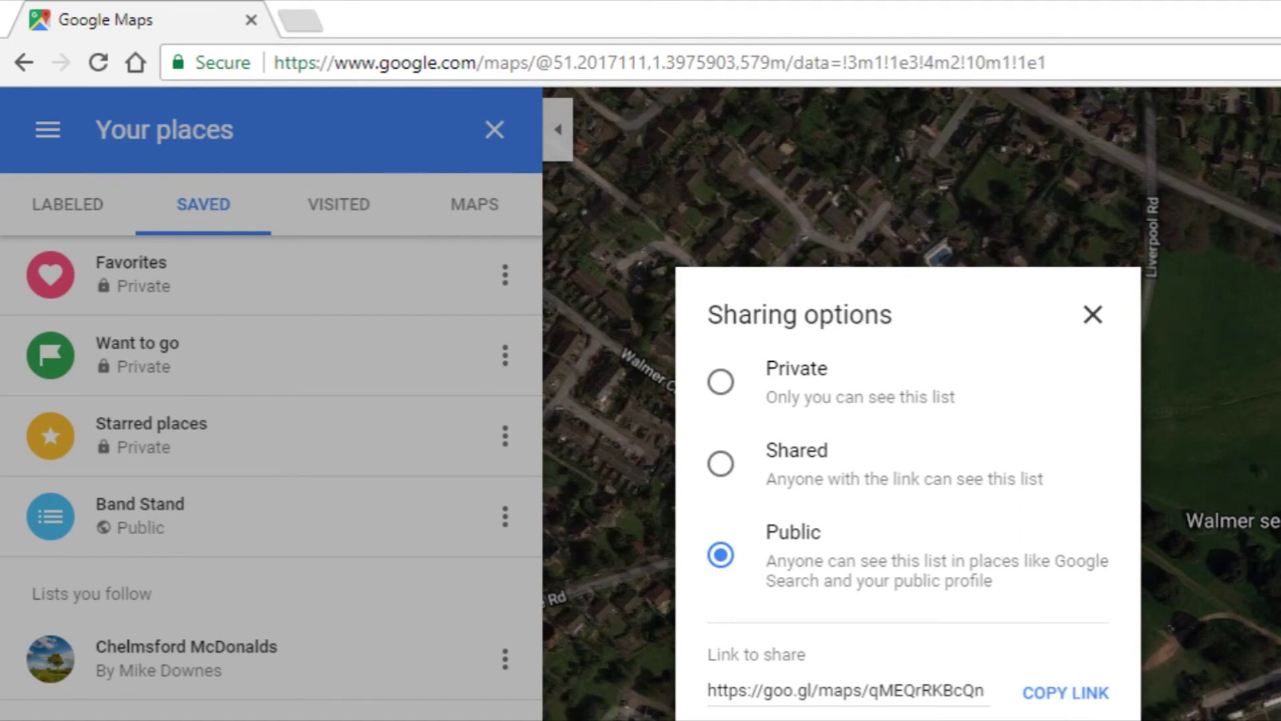
{"action": "left_click", "coordinate": [437, 624]}
{"action": "left_click", "coordinate": [271, 515]}
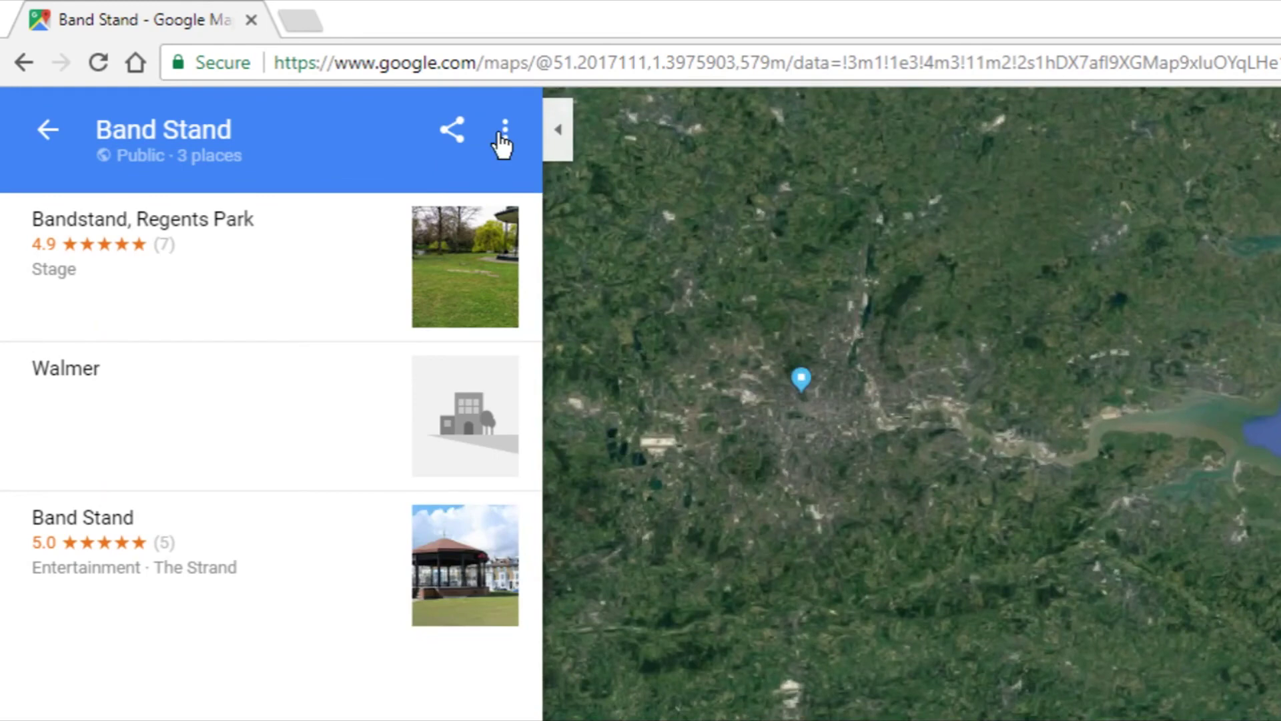
{"action": "left_click", "coordinate": [503, 137]}
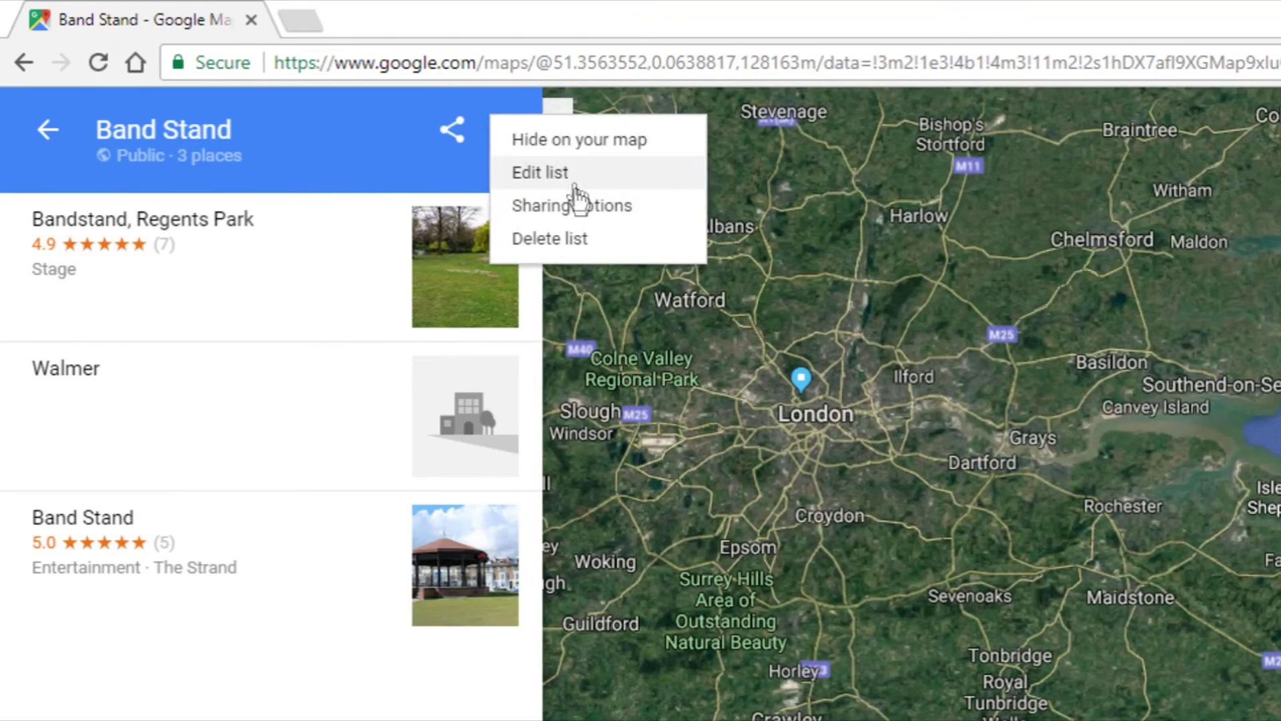
{"action": "left_click", "coordinate": [456, 132]}
{"action": "left_click", "coordinate": [454, 132]}
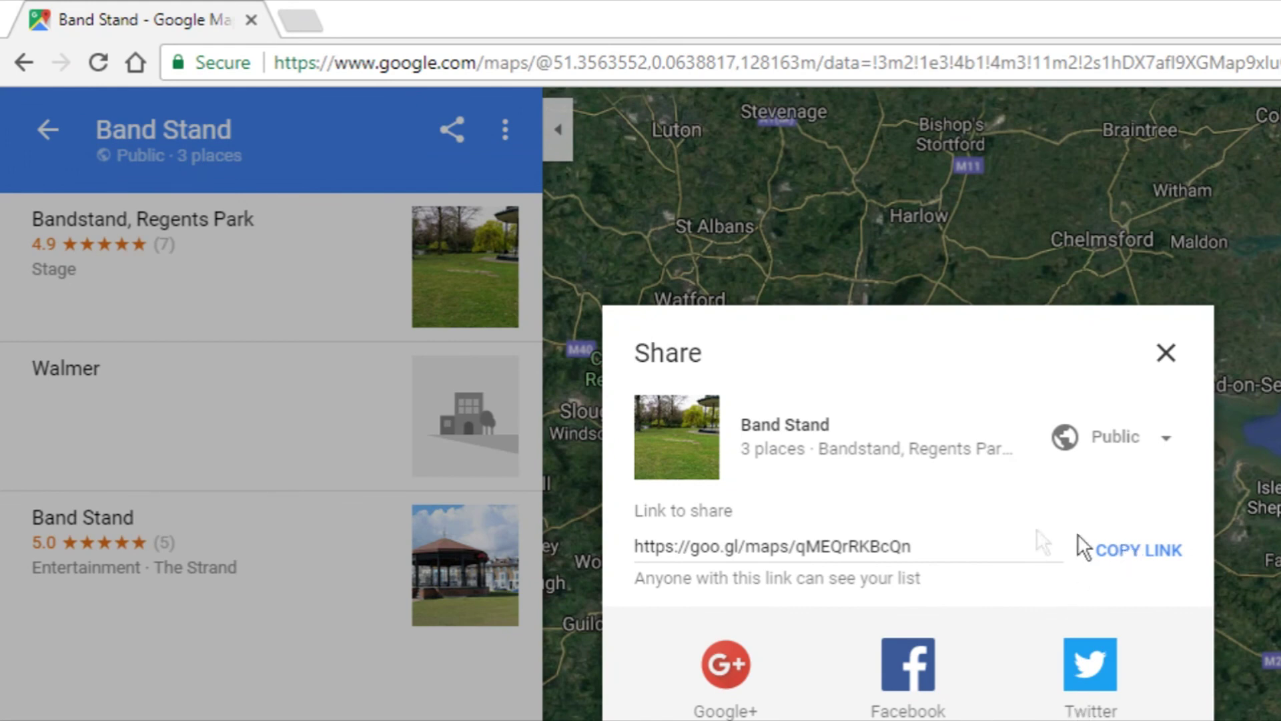
{"action": "left_click", "coordinate": [1166, 352]}
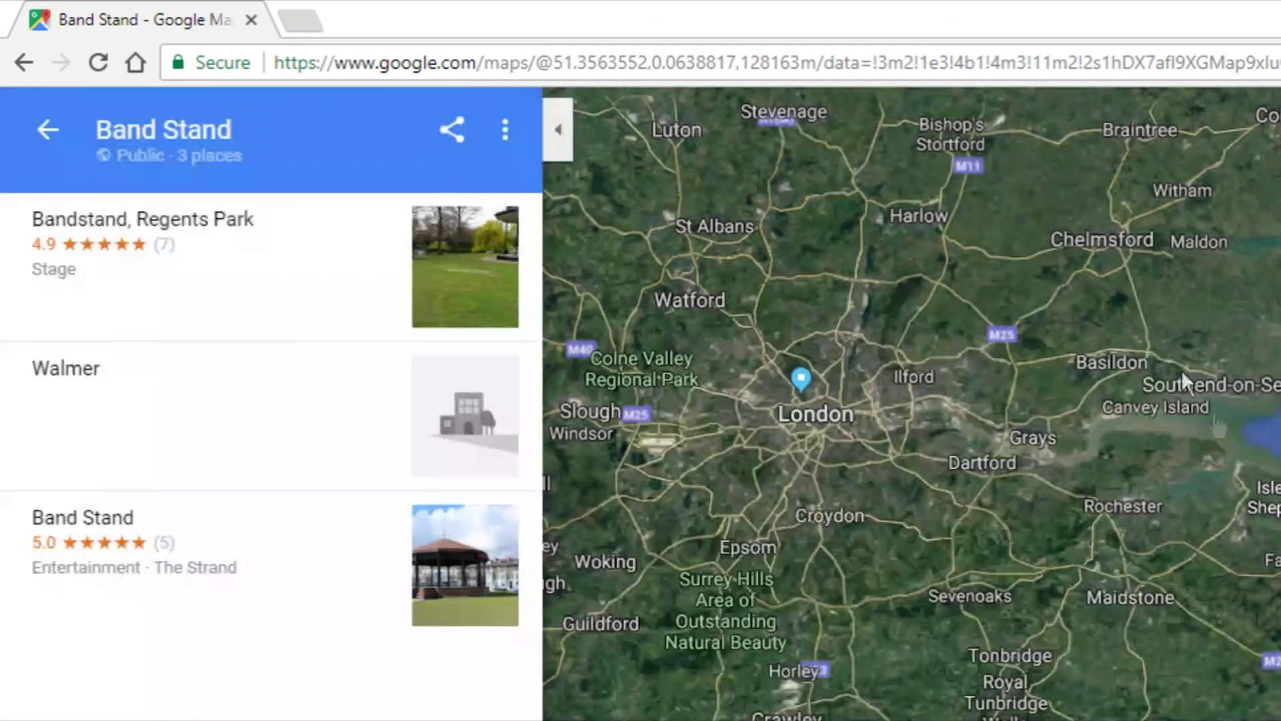